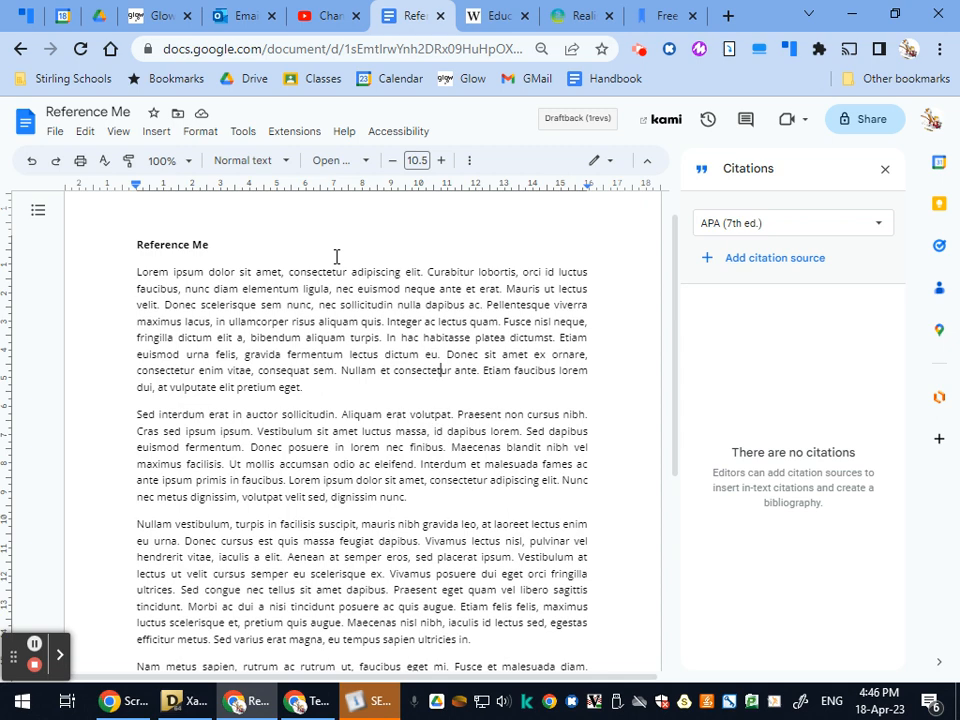
Reopen the Citations tool for the document and choose APA (7th ed.) as the citation style
{"action": "left_click", "coordinate": [884, 169]}
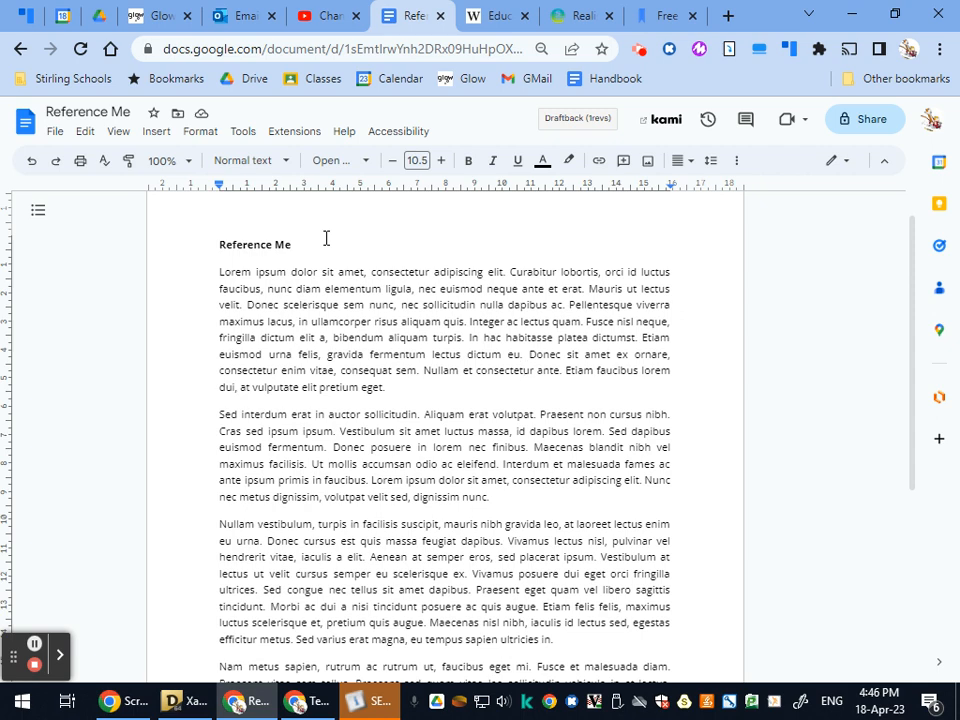
{"action": "left_click", "coordinate": [246, 133]}
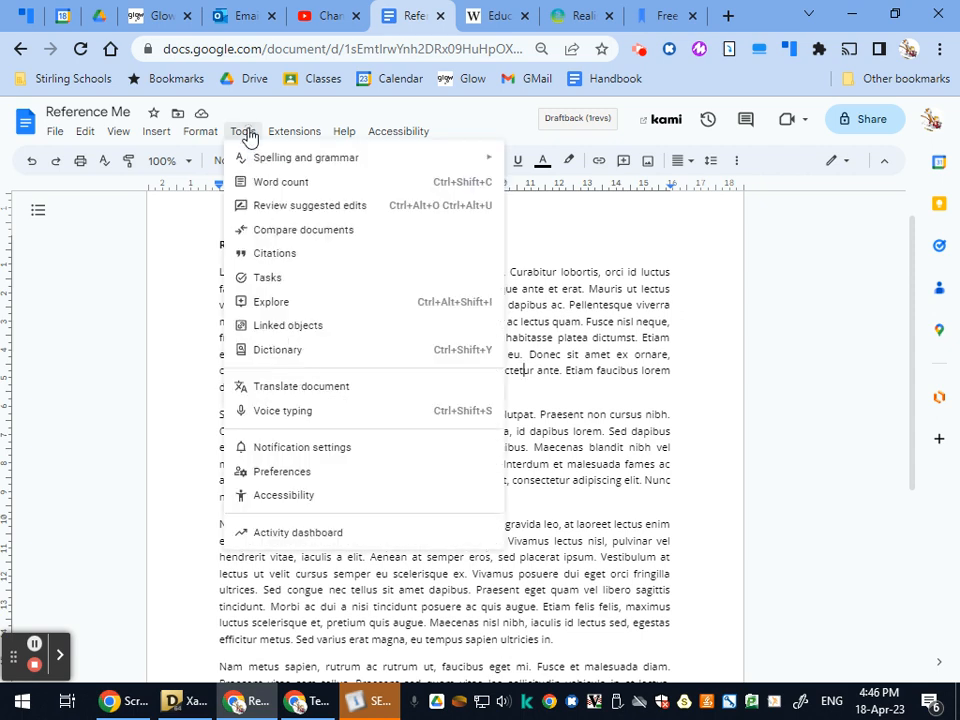
{"action": "left_click", "coordinate": [325, 255]}
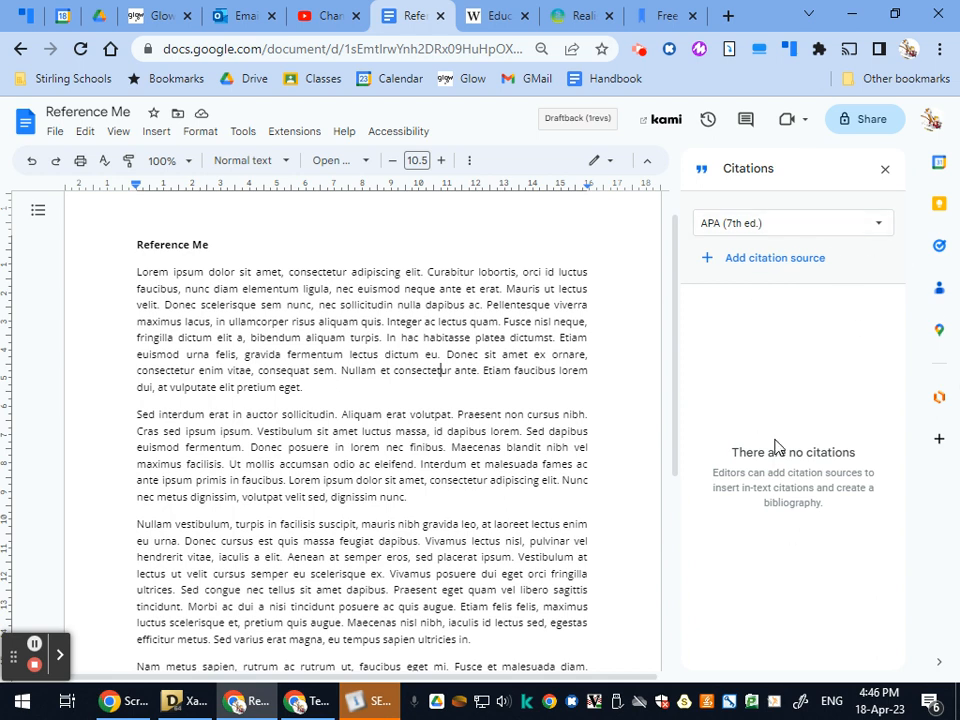
{"action": "left_click", "coordinate": [801, 225]}
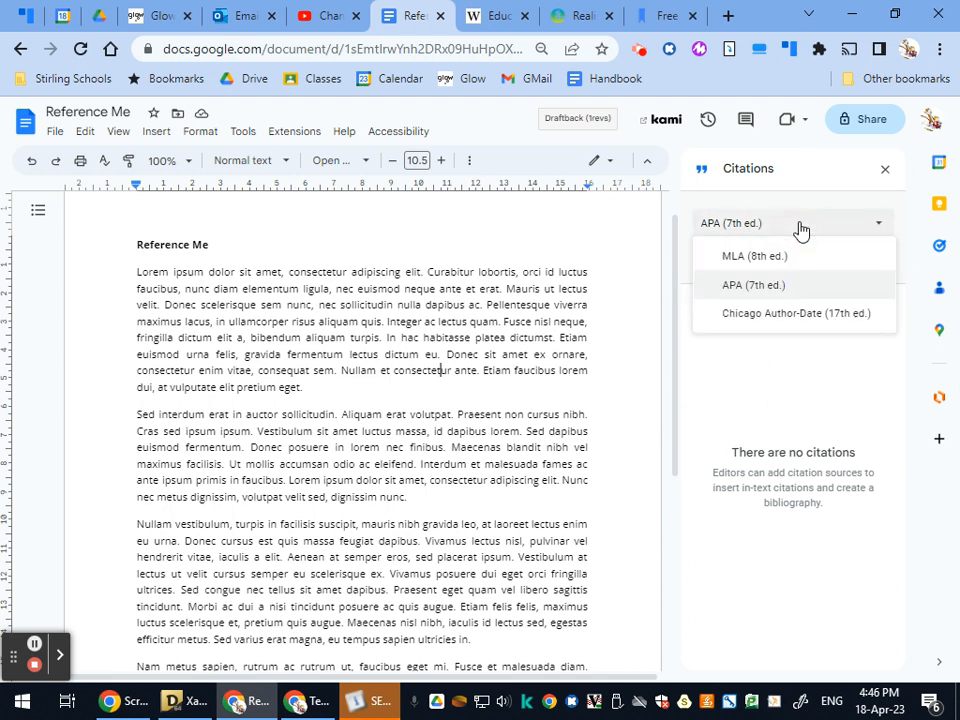
{"action": "left_click", "coordinate": [800, 290]}
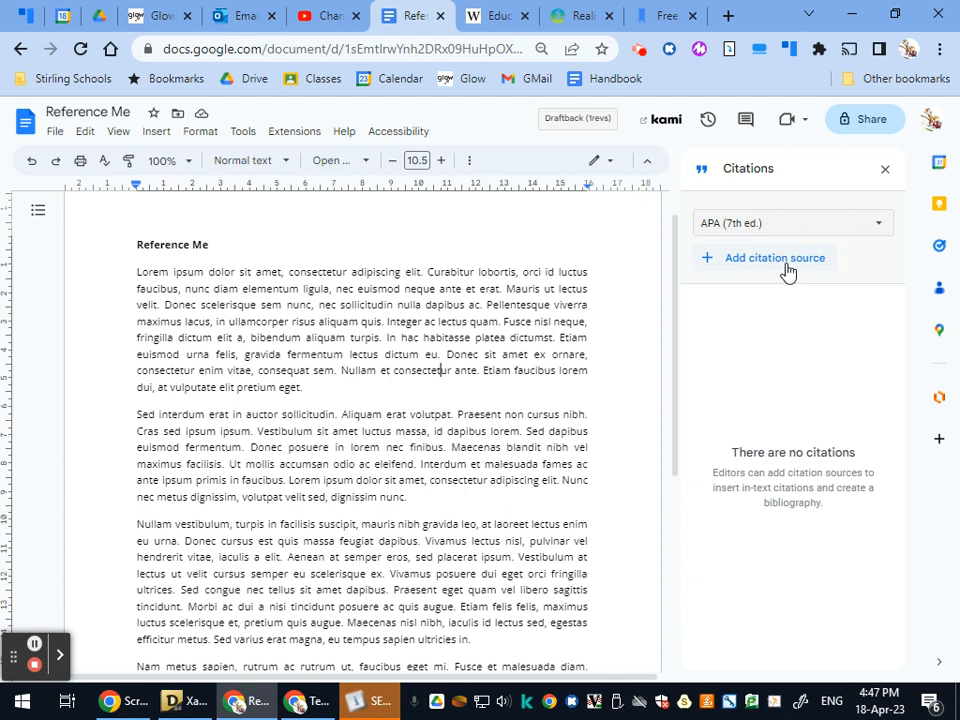
Start a new citation source with source type Book, accessed by Print
{"action": "left_click", "coordinate": [779, 267]}
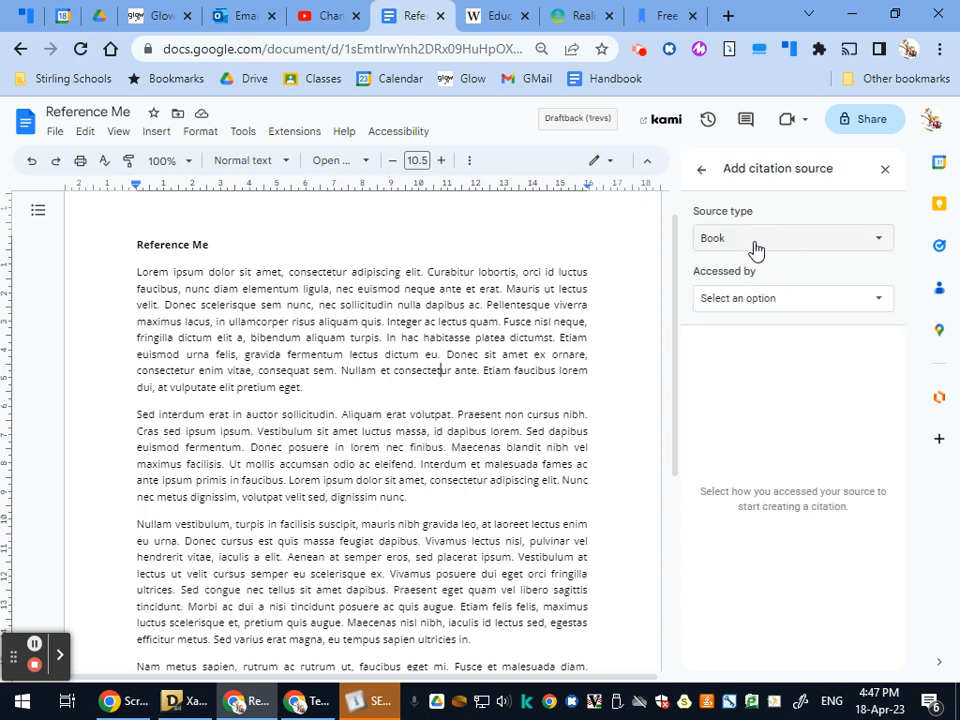
{"action": "left_click", "coordinate": [768, 249]}
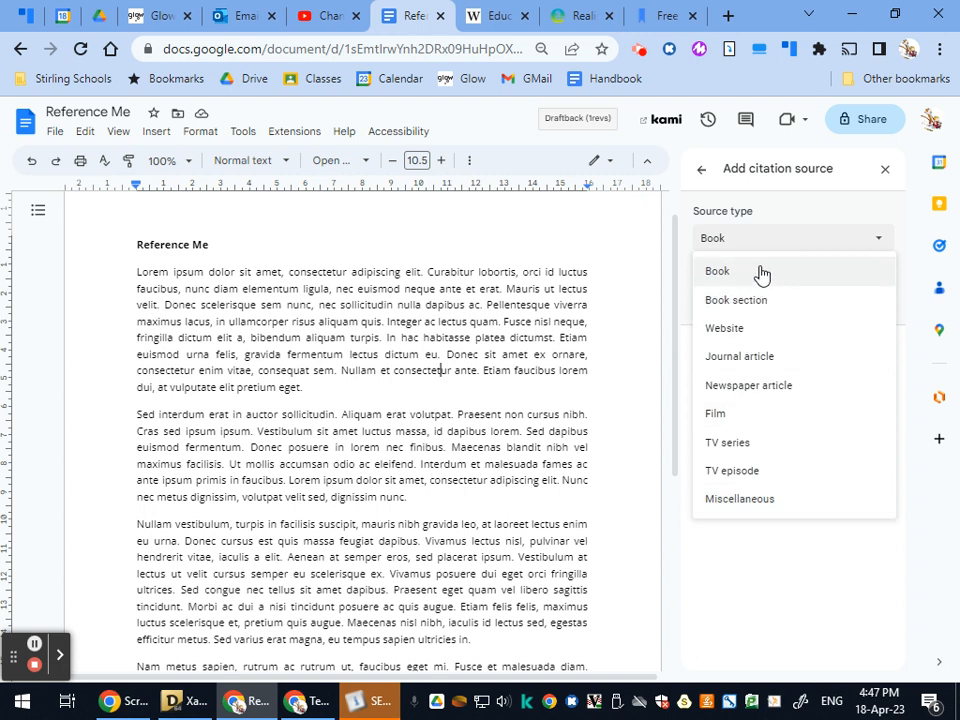
{"action": "left_click", "coordinate": [793, 246]}
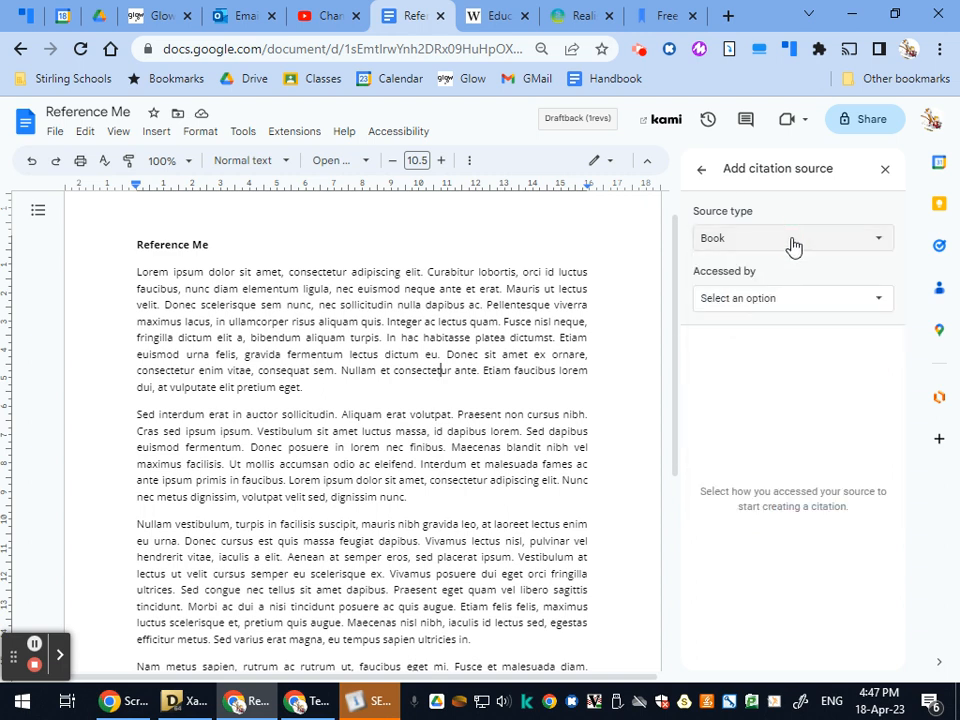
{"action": "left_click", "coordinate": [802, 303]}
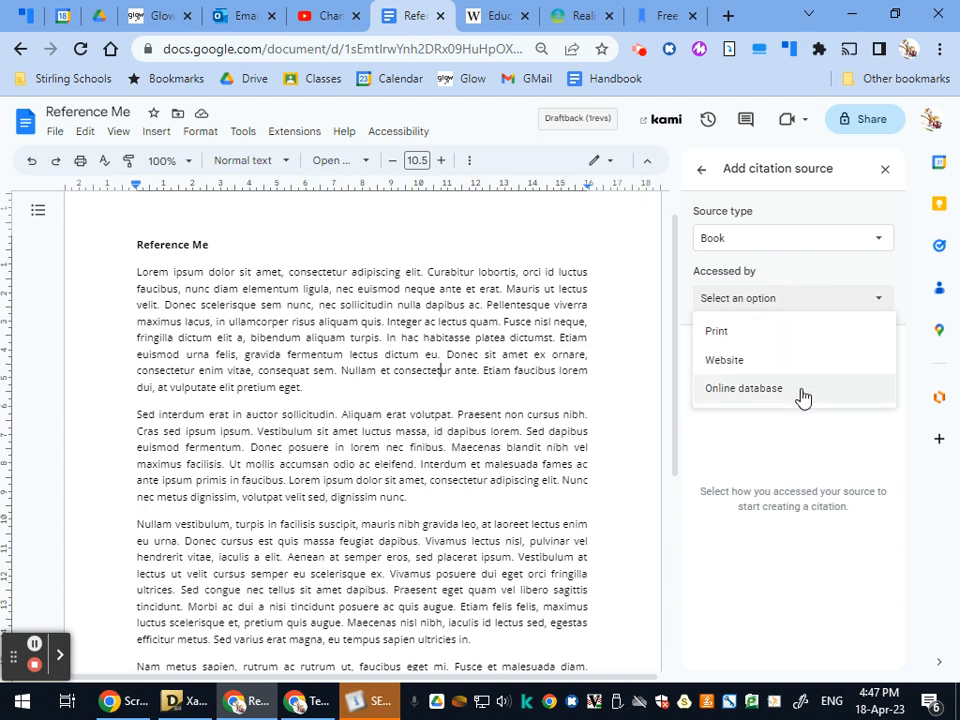
{"action": "left_click", "coordinate": [746, 340]}
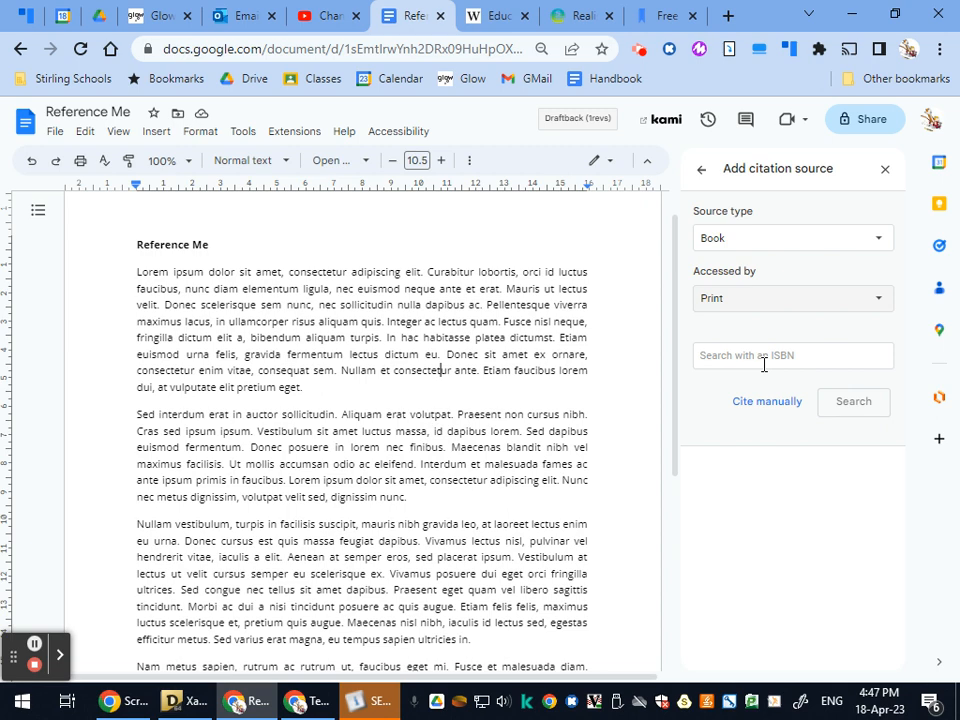
{"action": "left_click", "coordinate": [493, 18]}
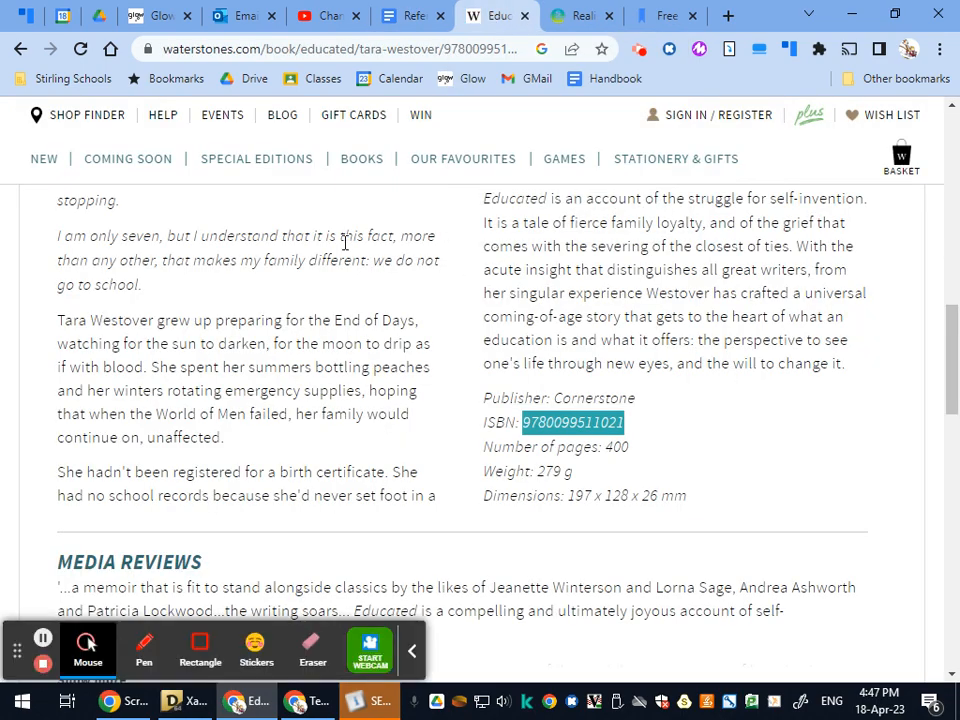
{"action": "scroll", "coordinate": [424, 370], "scroll_direction": "up", "scroll_amount": 8}
{"action": "scroll", "coordinate": [399, 403], "scroll_direction": "down", "scroll_amount": 6}
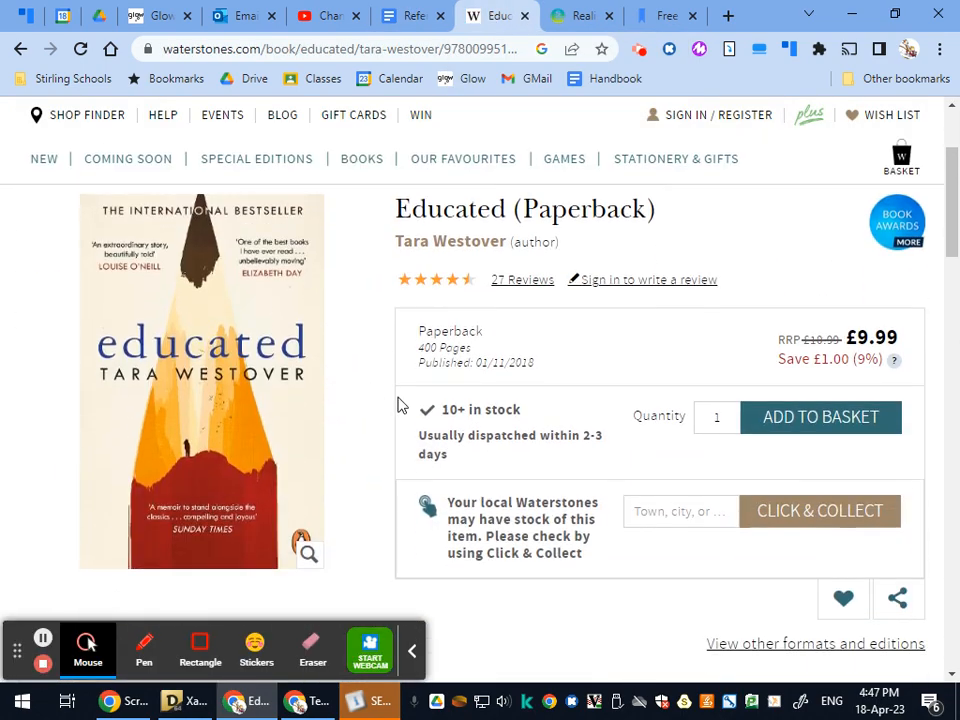
{"action": "right_click", "coordinate": [573, 514]}
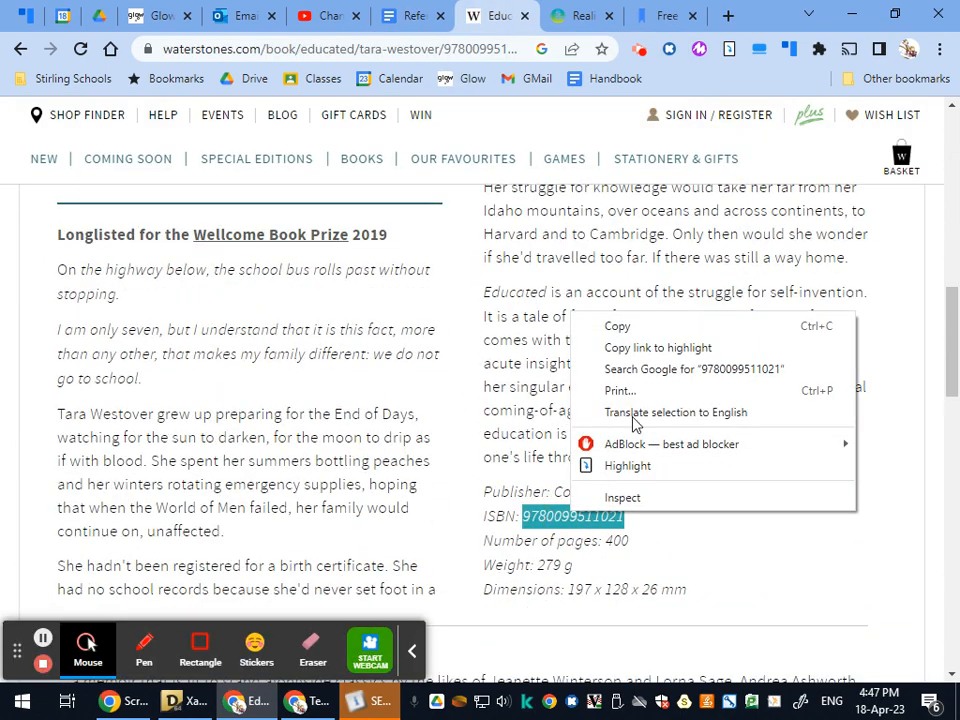
{"action": "left_click", "coordinate": [648, 330]}
{"action": "left_click", "coordinate": [428, 15]}
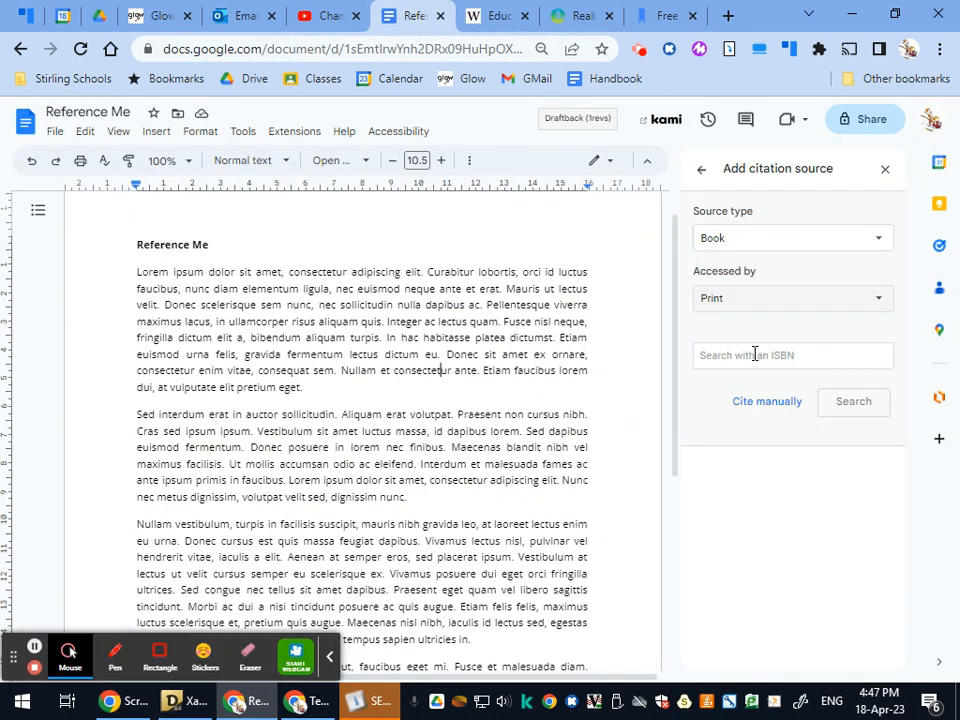
{"action": "left_click", "coordinate": [760, 355]}
{"action": "key", "text": "ctrl+v"}
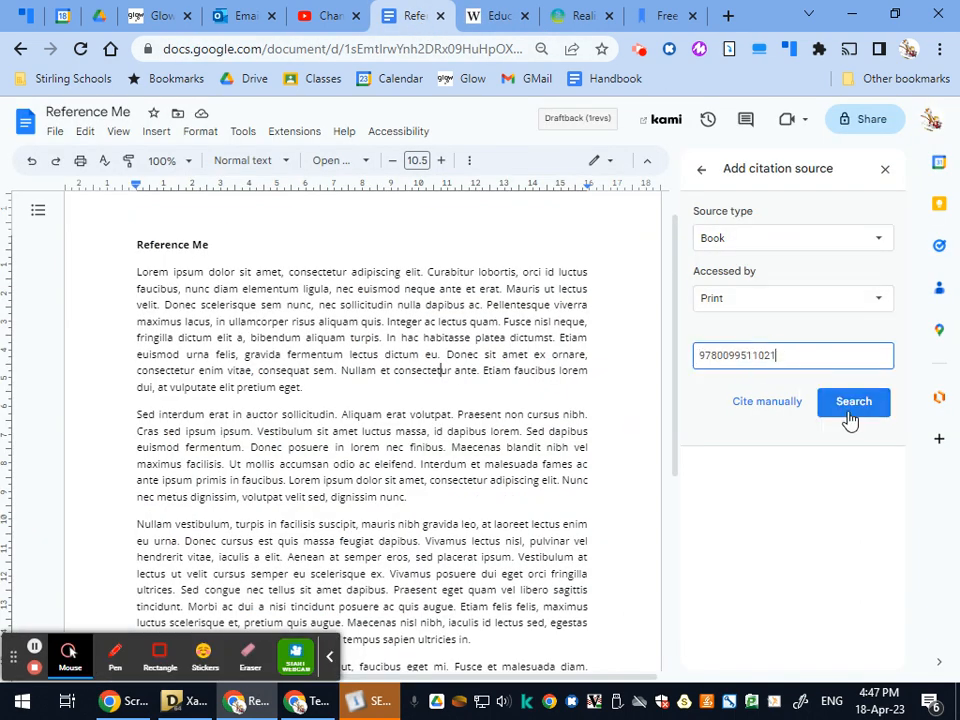
{"action": "left_click", "coordinate": [868, 401]}
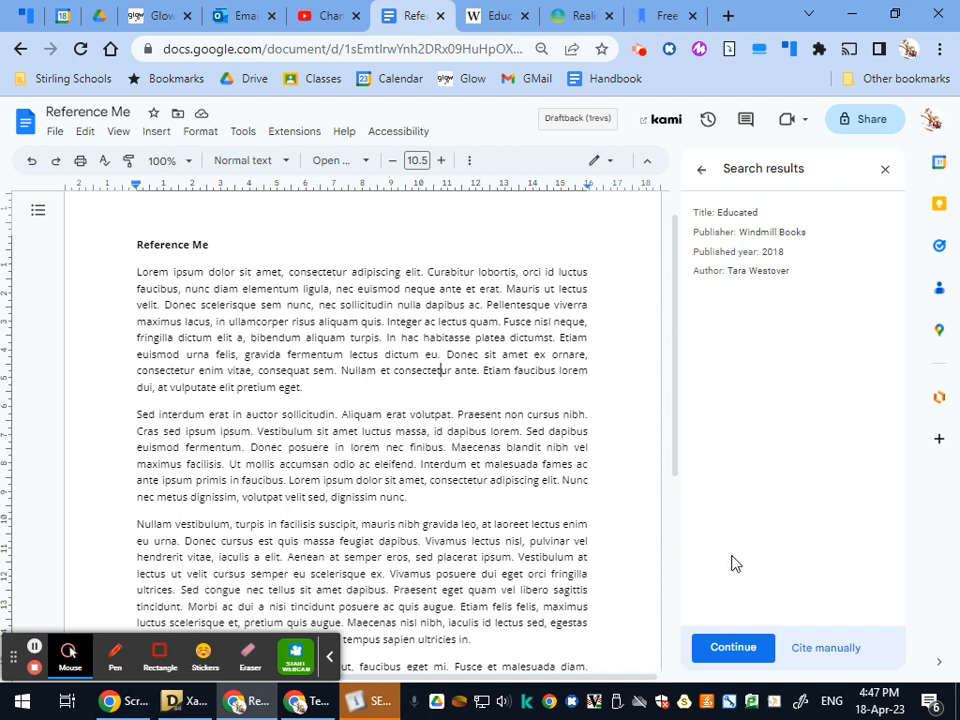
Accept the found book, review its filled-in citation details and add Educated as a citation source
{"action": "left_click", "coordinate": [733, 650]}
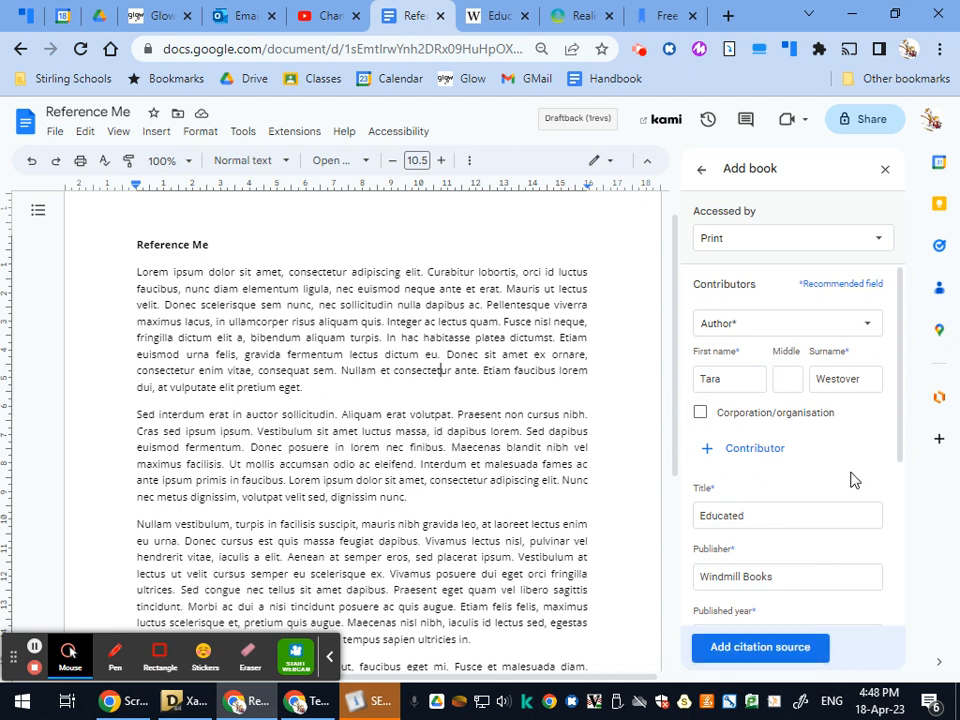
{"action": "scroll", "coordinate": [782, 471], "scroll_direction": "down", "scroll_amount": 3}
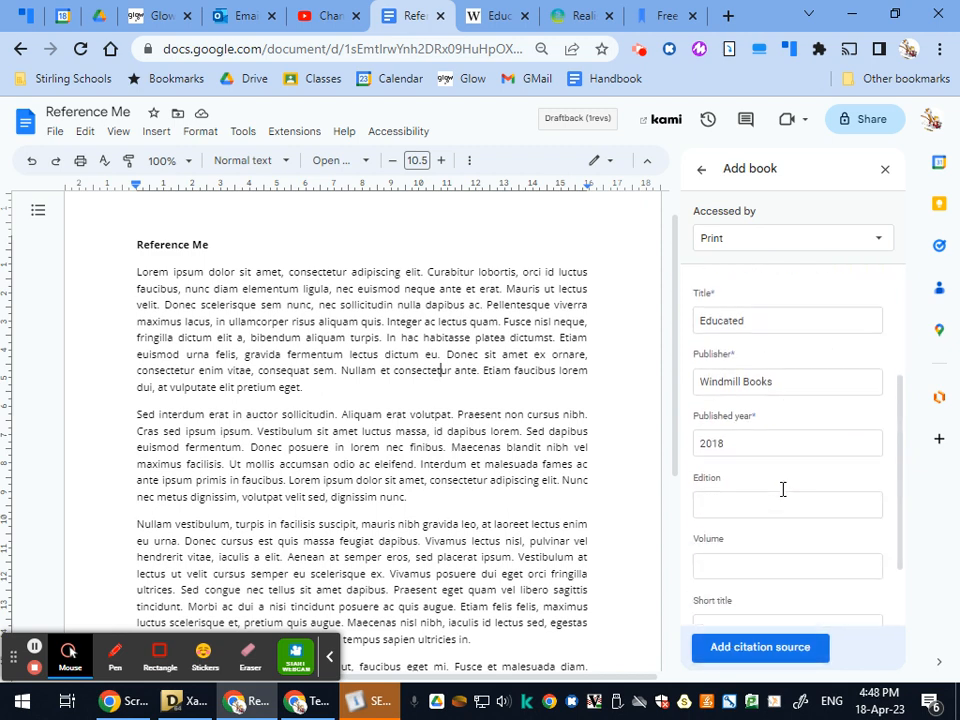
{"action": "scroll", "coordinate": [782, 489], "scroll_direction": "down", "scroll_amount": 2}
{"action": "scroll", "coordinate": [770, 500], "scroll_direction": "up", "scroll_amount": 2}
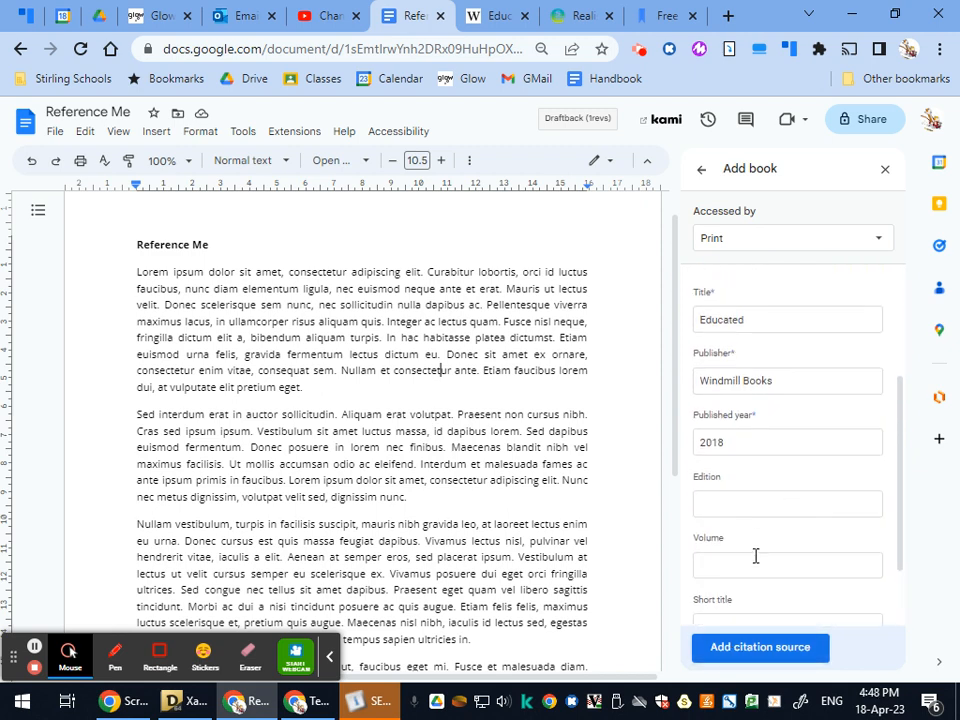
{"action": "scroll", "coordinate": [755, 515], "scroll_direction": "up", "scroll_amount": 2}
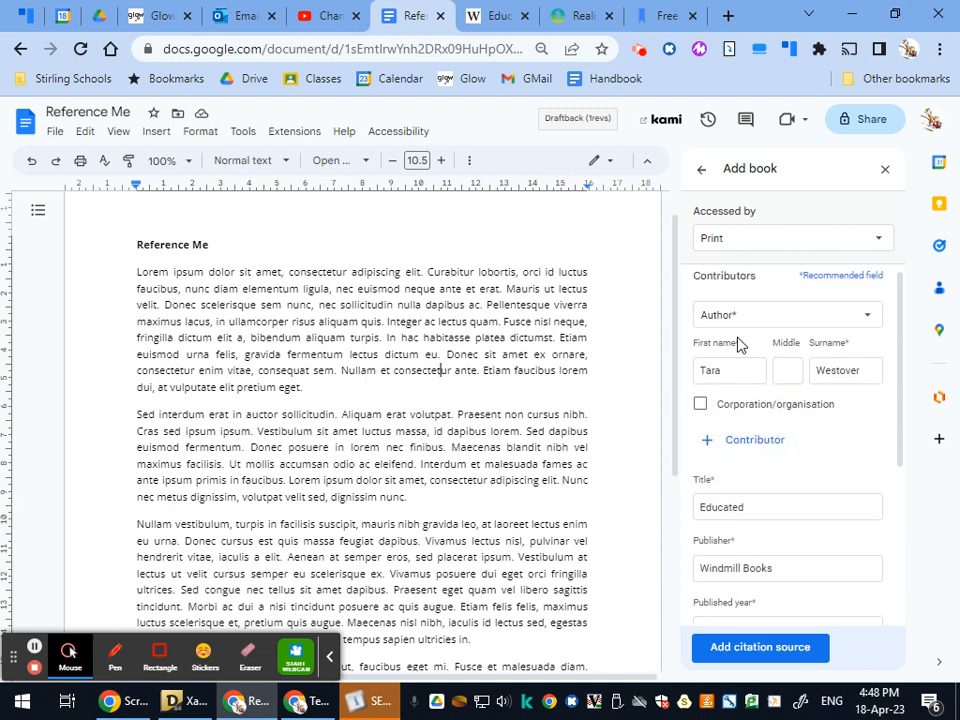
{"action": "scroll", "coordinate": [776, 600], "scroll_direction": "down", "scroll_amount": 2}
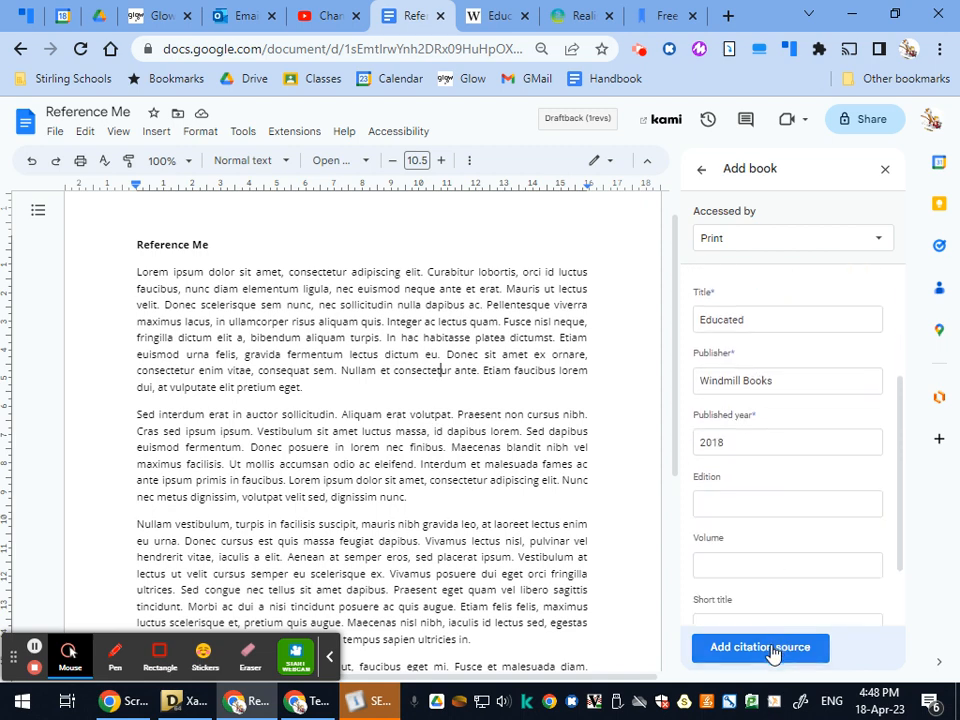
{"action": "left_click", "coordinate": [773, 652]}
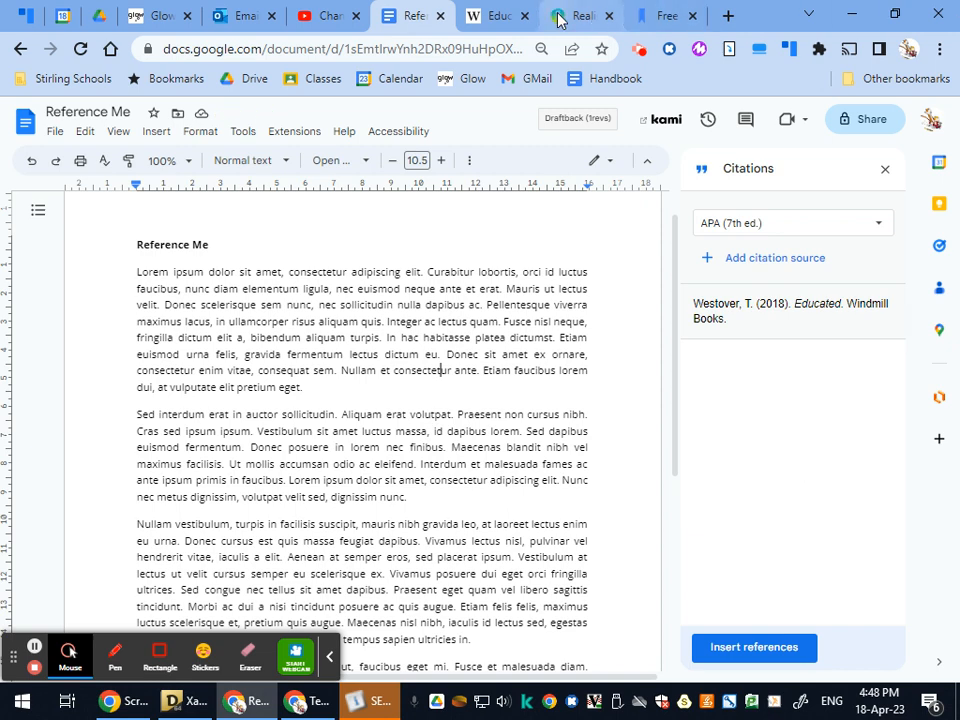
Start another citation source with source type Website
{"action": "mouse_move", "coordinate": [800, 349]}
{"action": "left_click", "coordinate": [787, 259]}
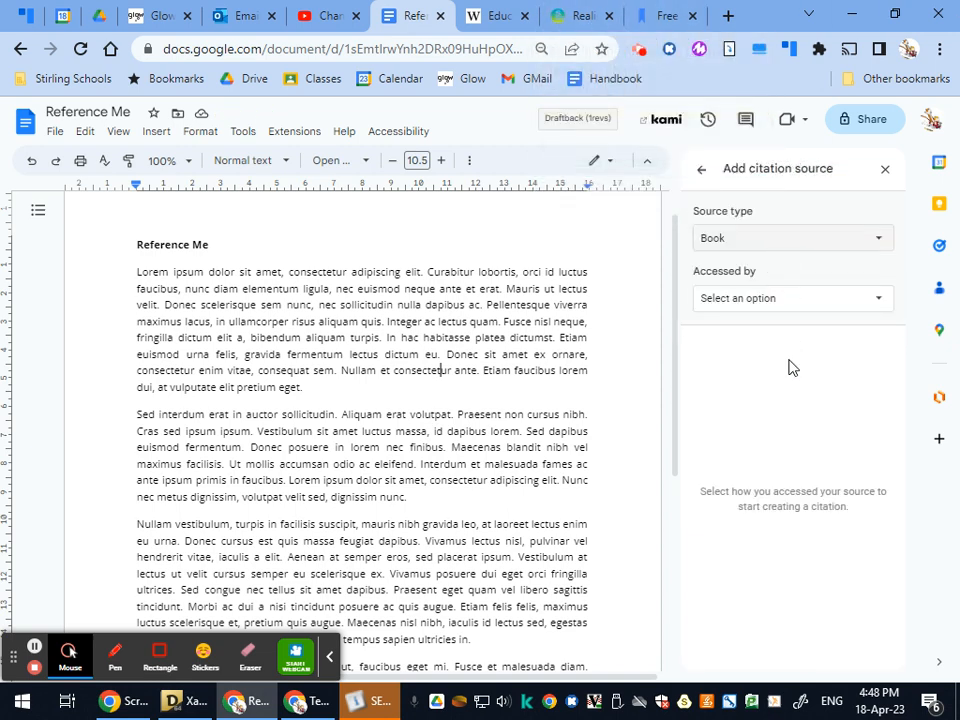
{"action": "left_click", "coordinate": [787, 248]}
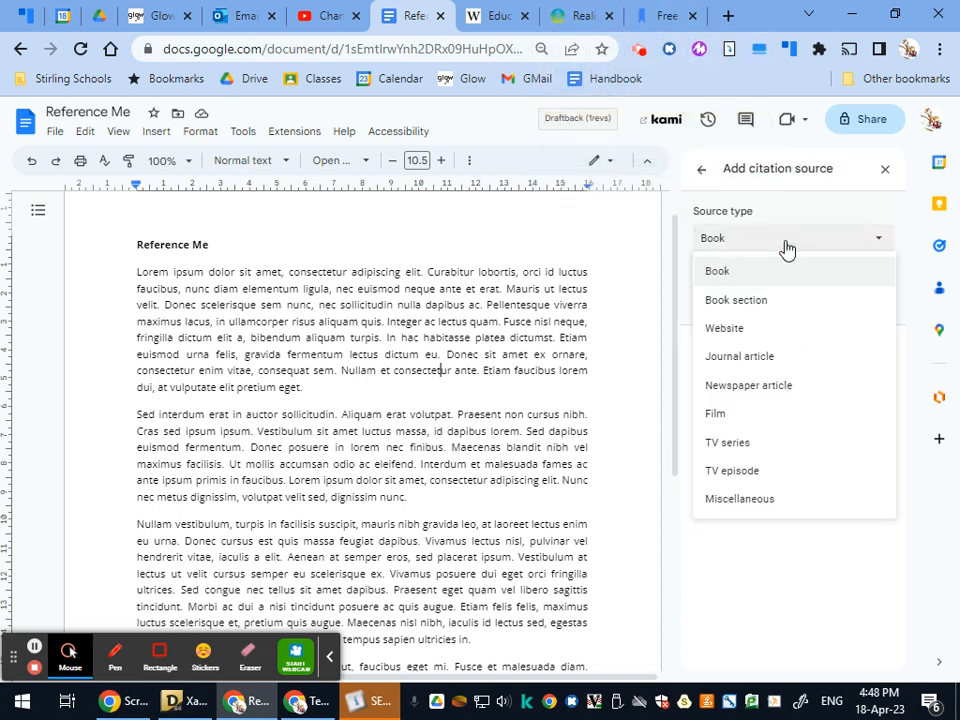
{"action": "left_click", "coordinate": [737, 330]}
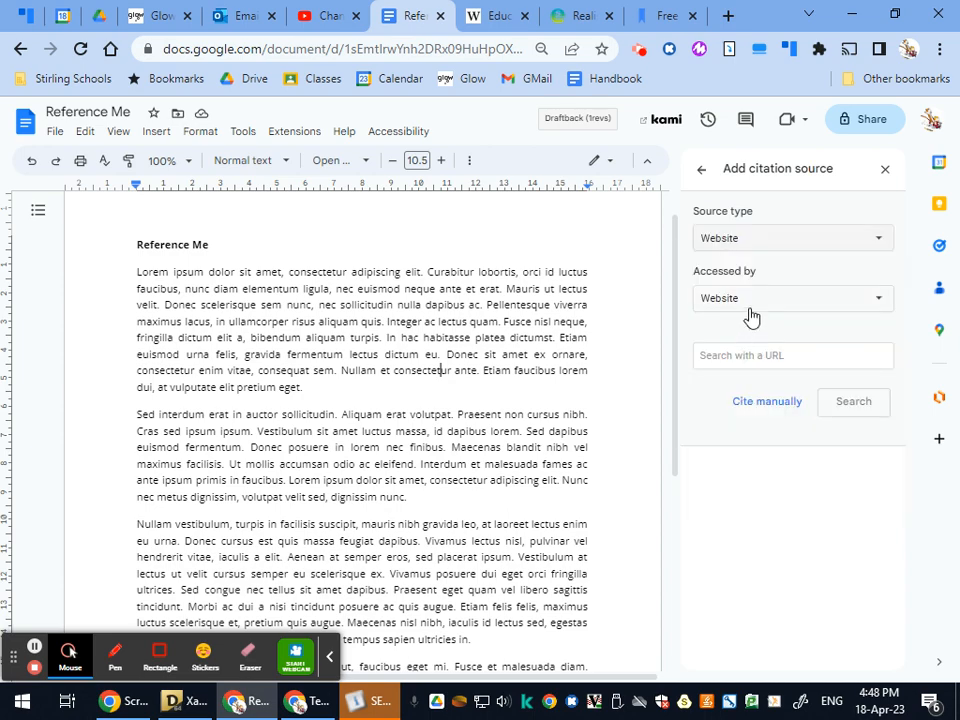
Copy the web address of Education Scotland's Realising the Ambition page and search for the website source with it in the document's citations
{"action": "left_click", "coordinate": [500, 16]}
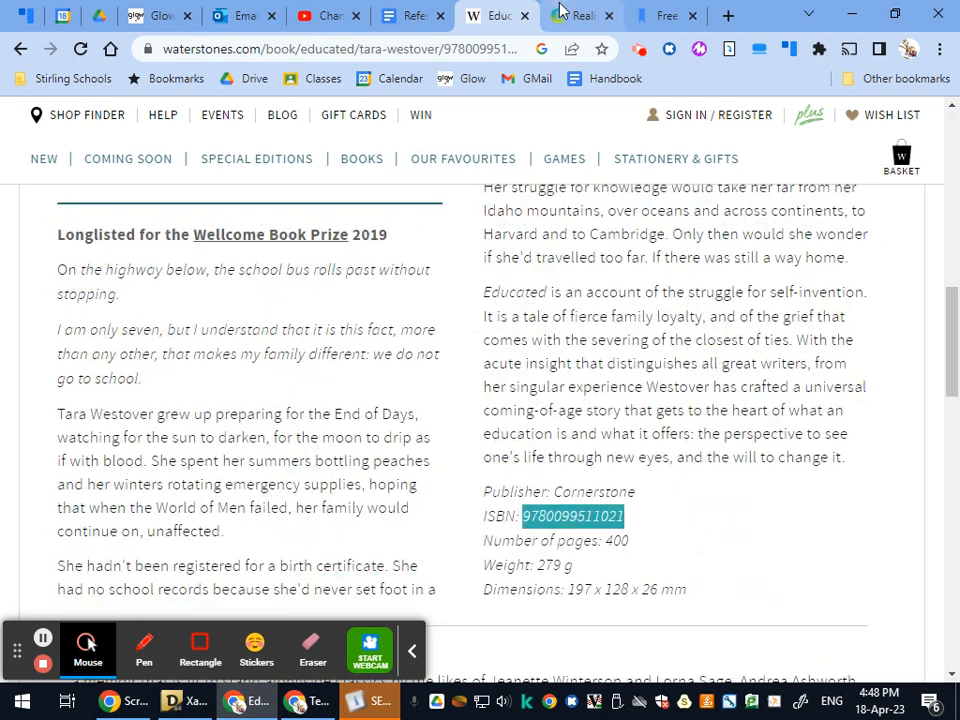
{"action": "key", "text": "ctrl+Tab"}
{"action": "left_click", "coordinate": [357, 58]}
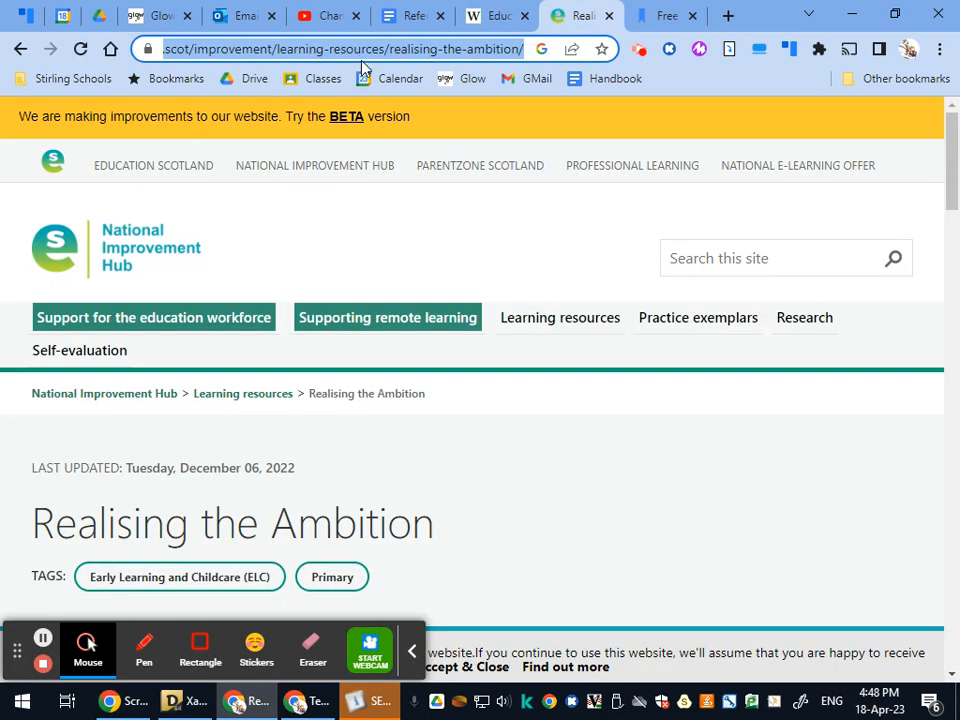
{"action": "left_click", "coordinate": [388, 16]}
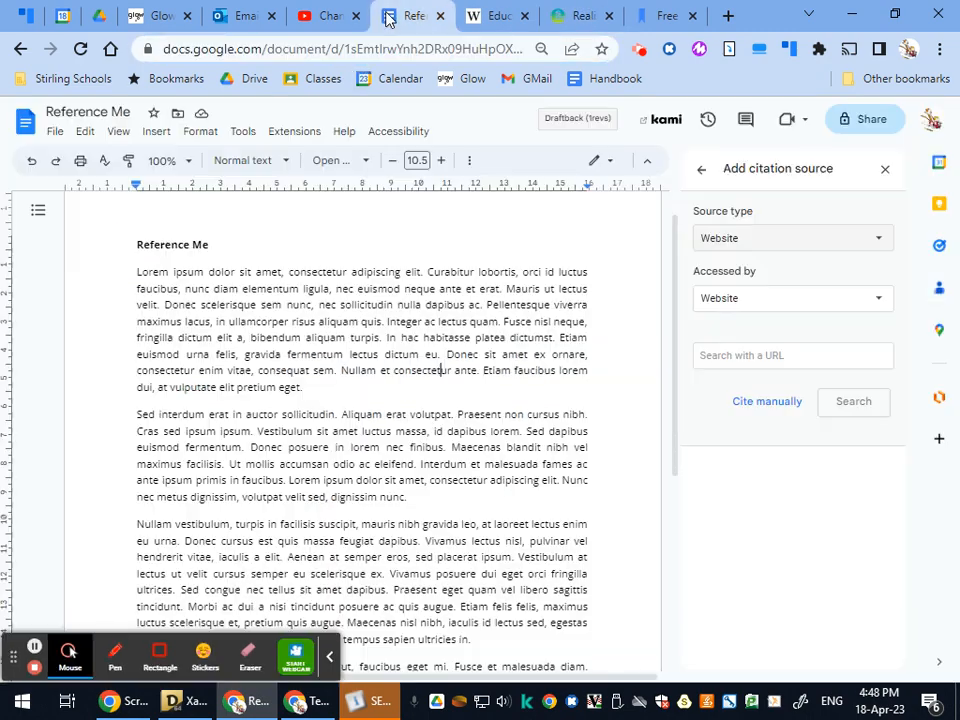
{"action": "left_click", "coordinate": [762, 355]}
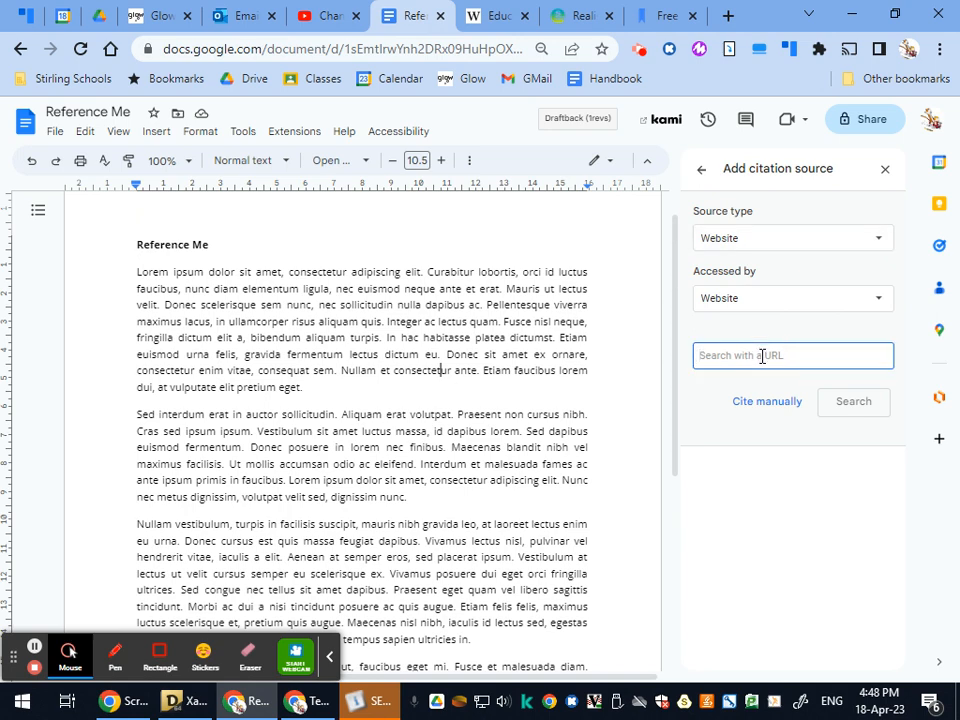
{"action": "key", "text": "ctrl+v"}
{"action": "left_click", "coordinate": [859, 405]}
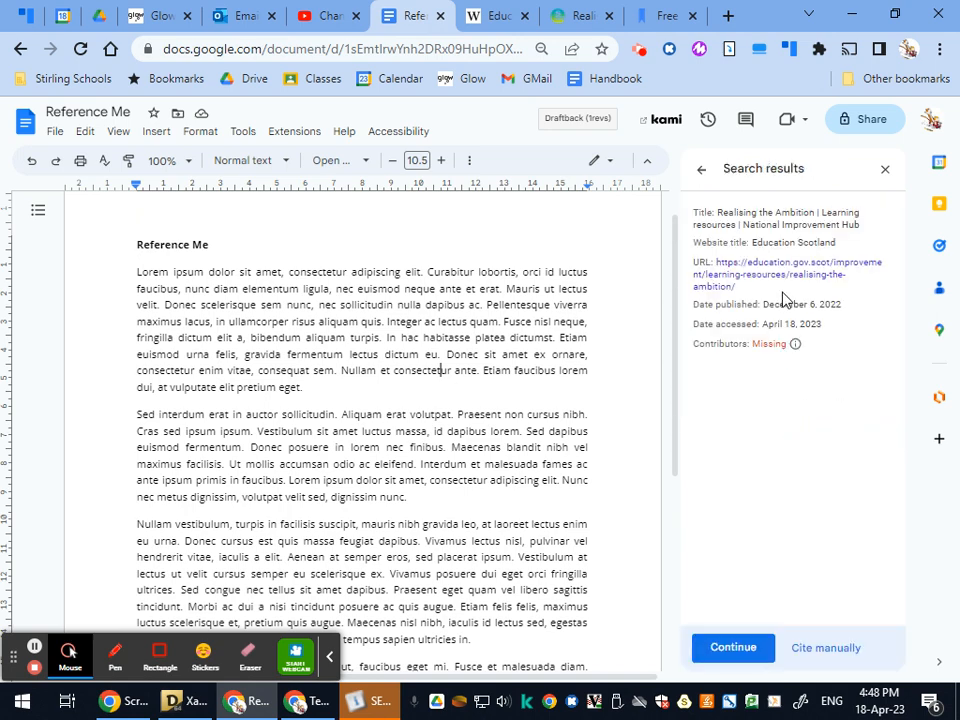
Accept the found website, review its citation fields and add Realising the Ambition as a citation source
{"action": "left_click", "coordinate": [748, 647]}
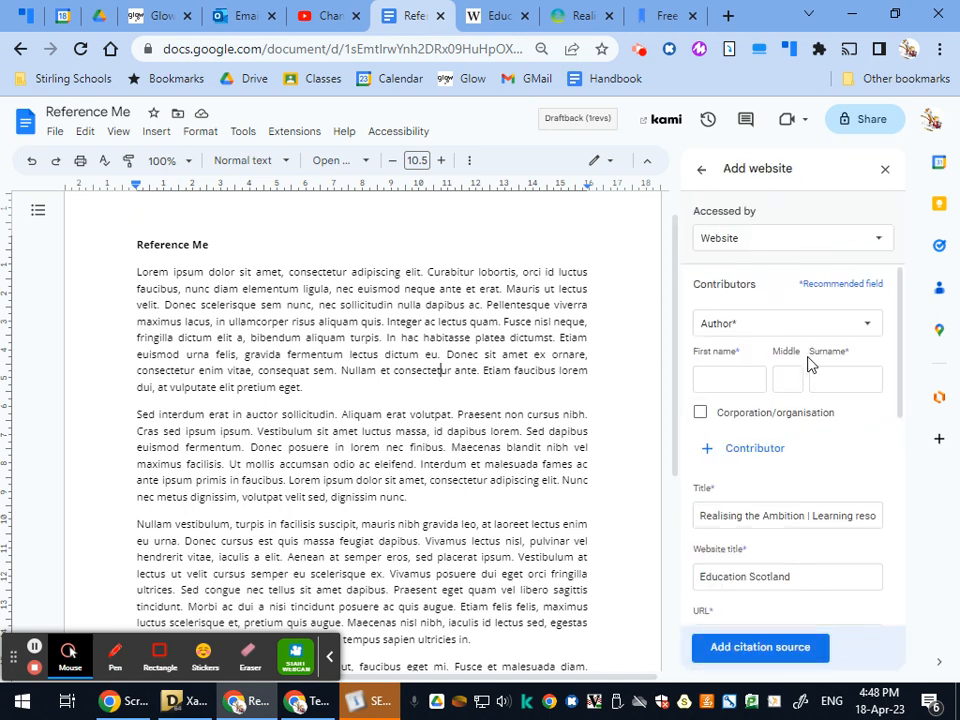
{"action": "scroll", "coordinate": [806, 424], "scroll_direction": "down", "scroll_amount": 5}
{"action": "scroll", "coordinate": [808, 428], "scroll_direction": "up", "scroll_amount": 3}
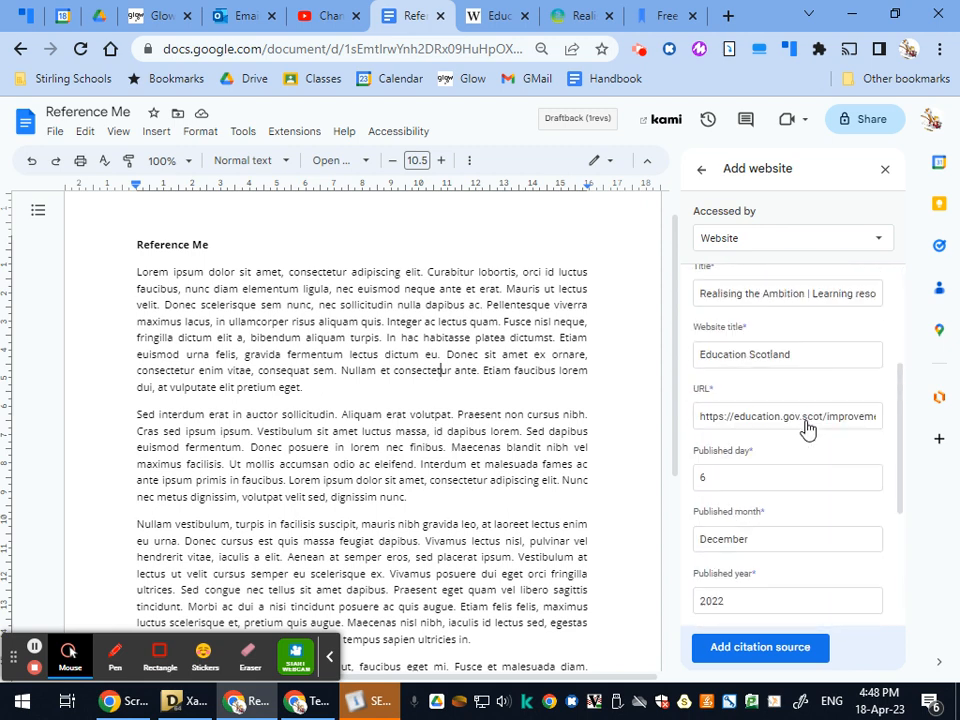
{"action": "scroll", "coordinate": [806, 429], "scroll_direction": "up", "scroll_amount": 3}
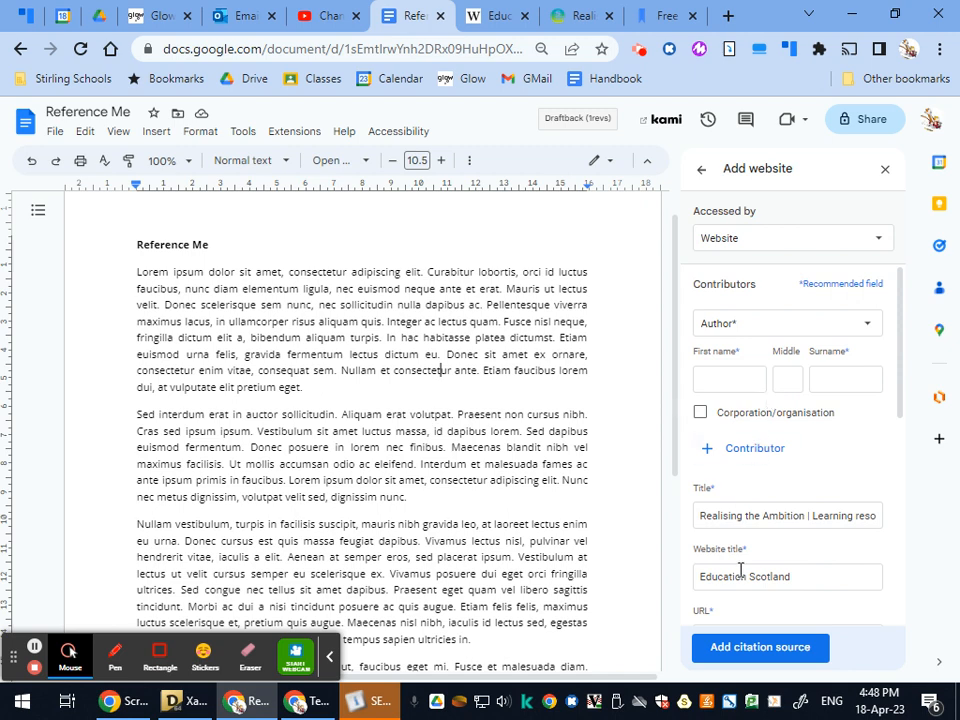
{"action": "scroll", "coordinate": [745, 600], "scroll_direction": "down", "scroll_amount": 5}
{"action": "left_click", "coordinate": [748, 648]}
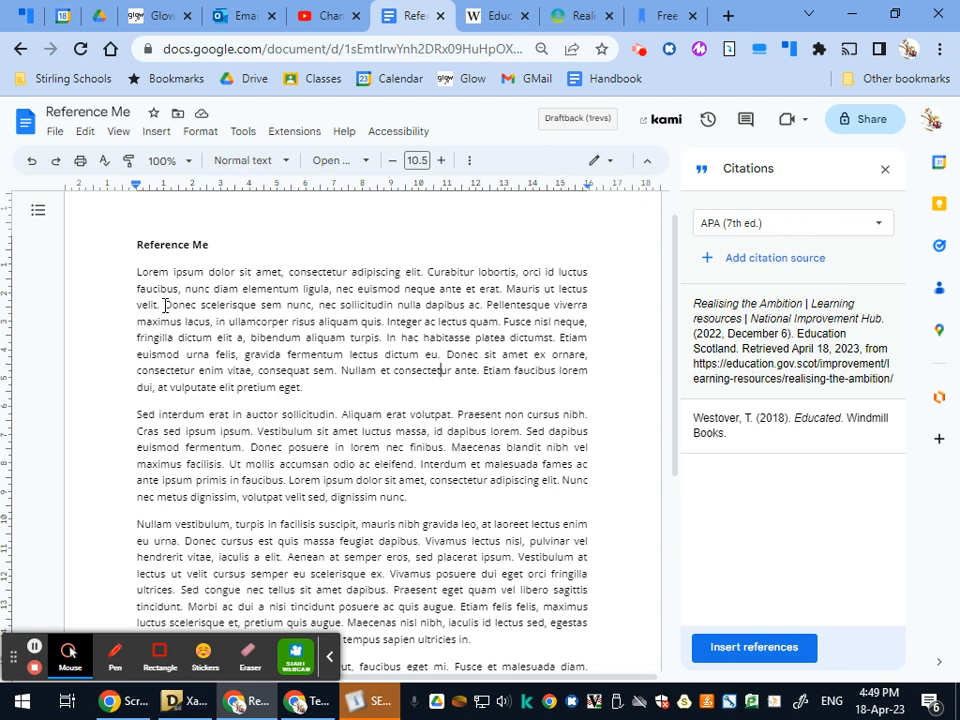
Cite the Realising the Ambition source in the first paragraph, right after "bibendum aliquam turpis"
{"action": "left_click_drag", "start_coordinate": [165, 305], "coordinate": [383, 338]}
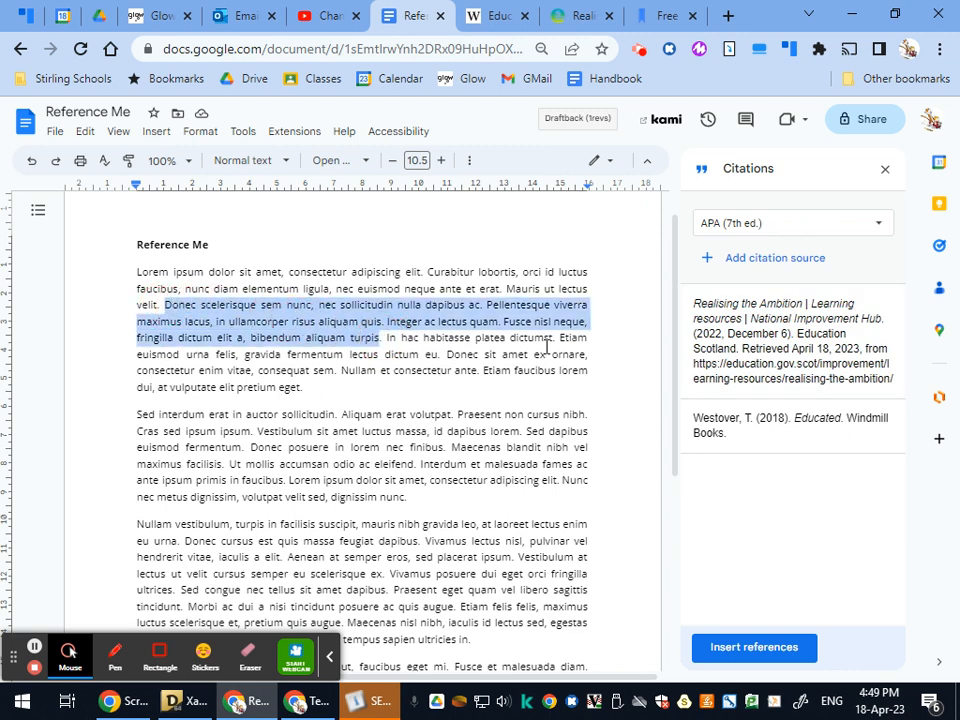
{"action": "mouse_move", "coordinate": [703, 330]}
{"action": "left_click", "coordinate": [379, 340]}
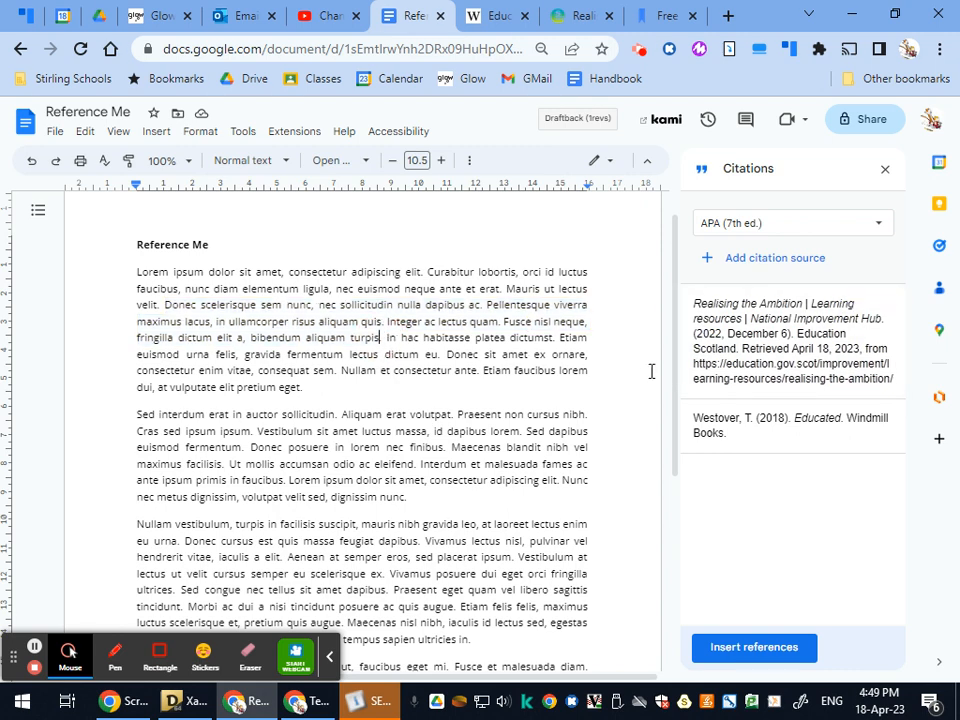
{"action": "mouse_move", "coordinate": [790, 330]}
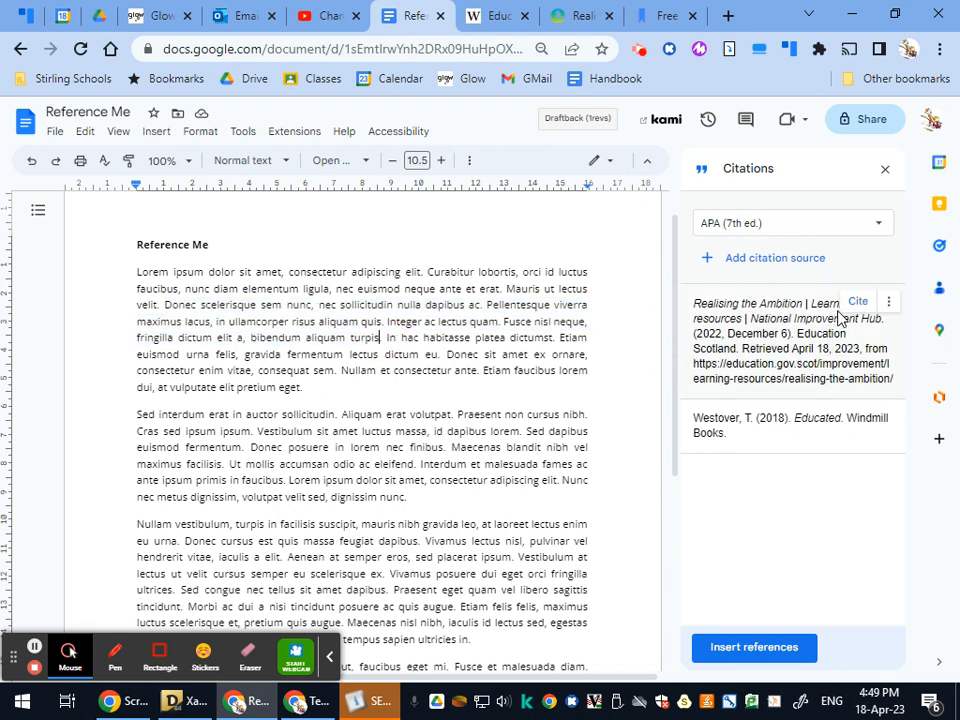
{"action": "left_click", "coordinate": [855, 304]}
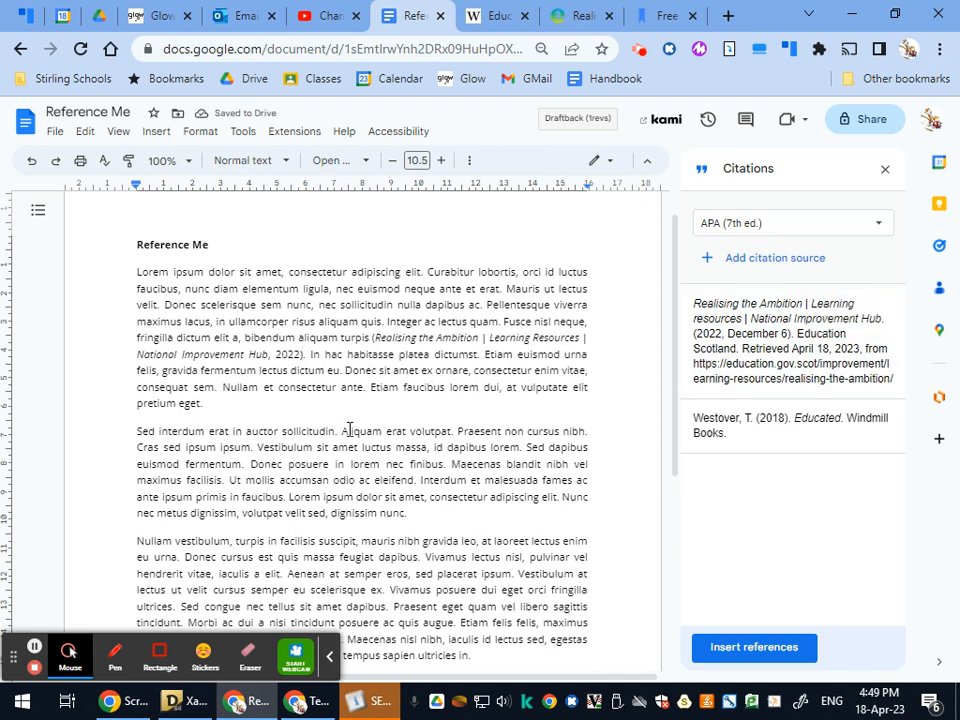
Cite the book Educated after "id dapibus lorem" in the second paragraph, with 45 as its page number
{"action": "left_click", "coordinate": [519, 452]}
{"action": "mouse_move", "coordinate": [790, 421]}
{"action": "left_click", "coordinate": [856, 419]}
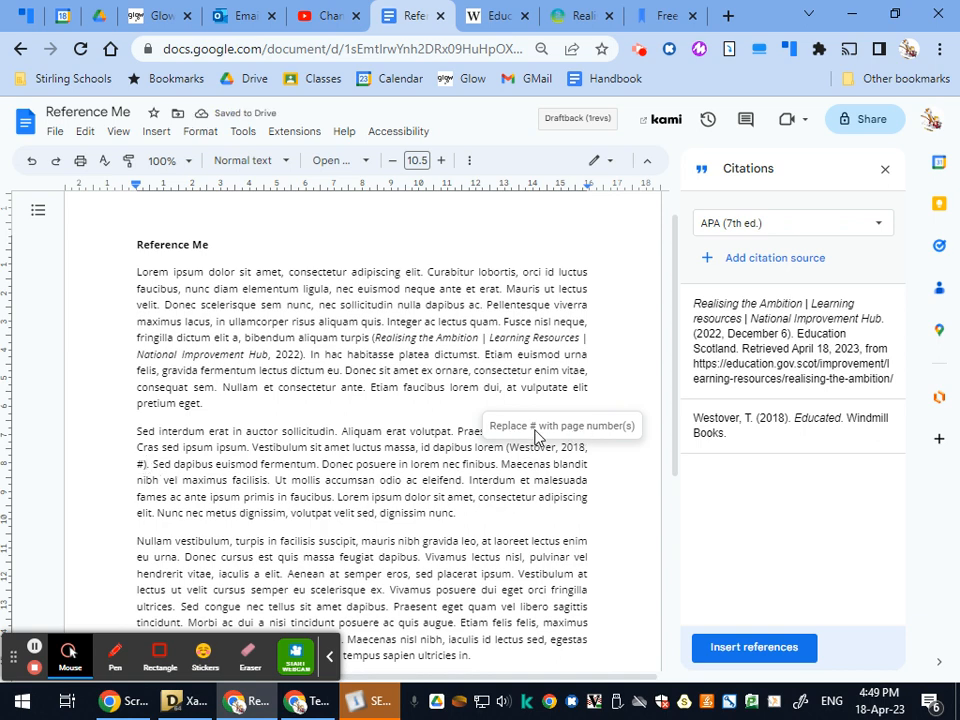
{"action": "left_click", "coordinate": [141, 464]}
{"action": "key", "text": "BackSpace"}
{"action": "type", "text": "45"}
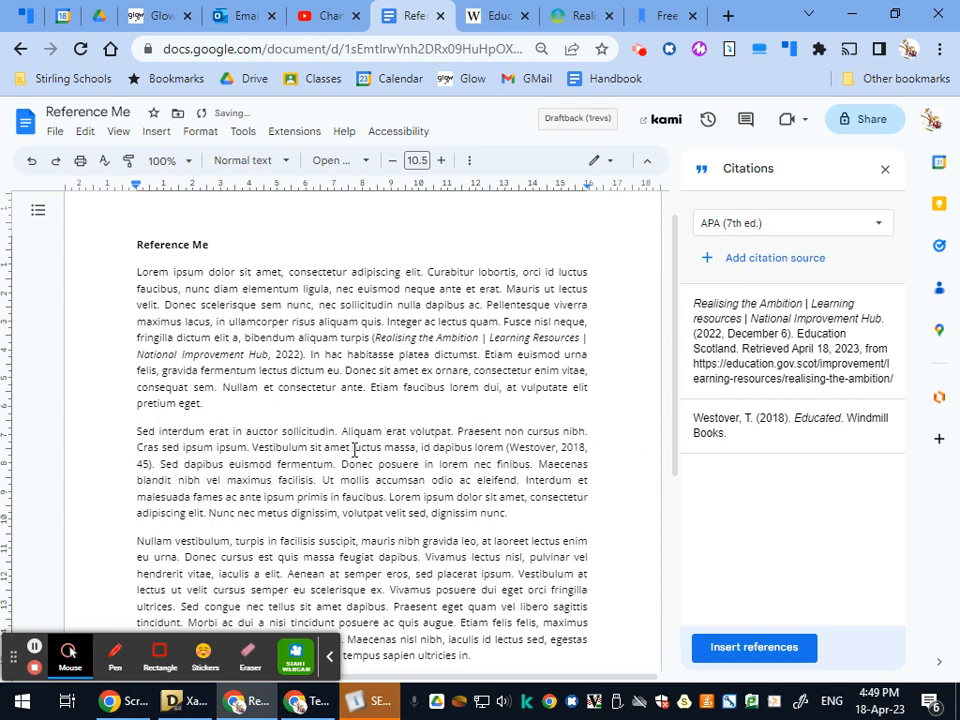
Insert the reference list below the document's last paragraph and look over its entries
{"action": "scroll", "coordinate": [354, 450], "scroll_direction": "down", "scroll_amount": 4}
{"action": "scroll", "coordinate": [354, 450], "scroll_direction": "up", "scroll_amount": 2}
{"action": "scroll", "coordinate": [354, 450], "scroll_direction": "down", "scroll_amount": 2}
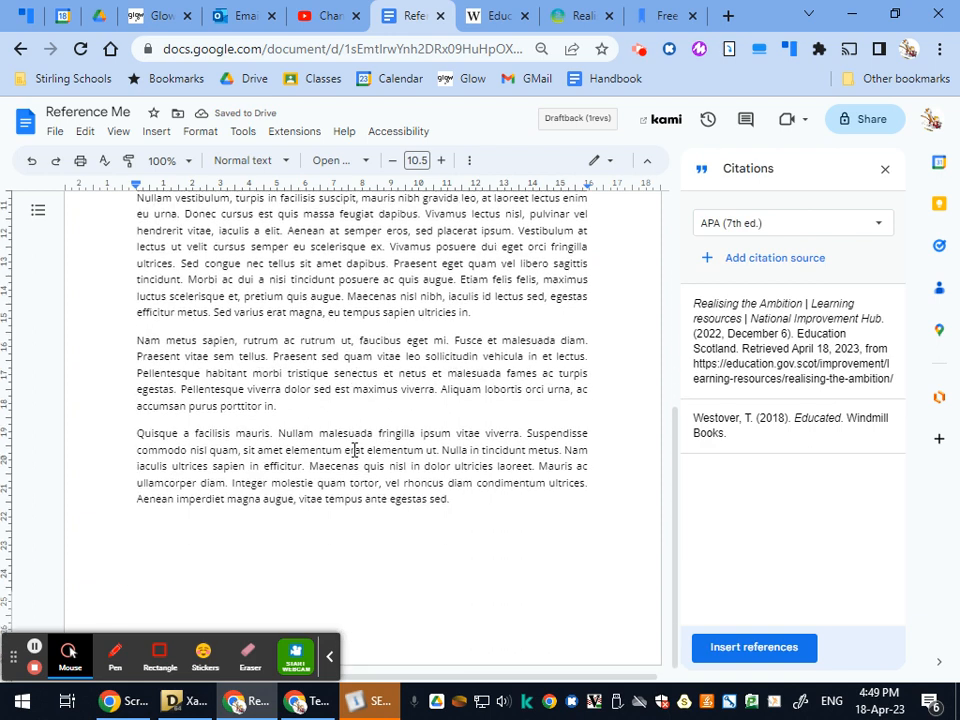
{"action": "left_click", "coordinate": [481, 579]}
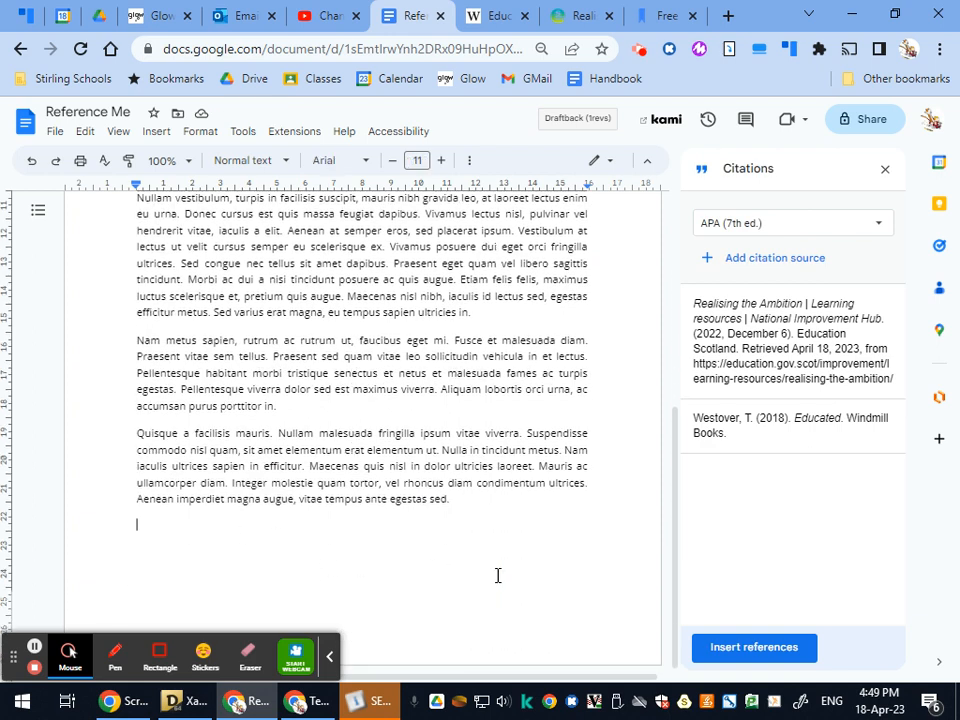
{"action": "left_click", "coordinate": [760, 648]}
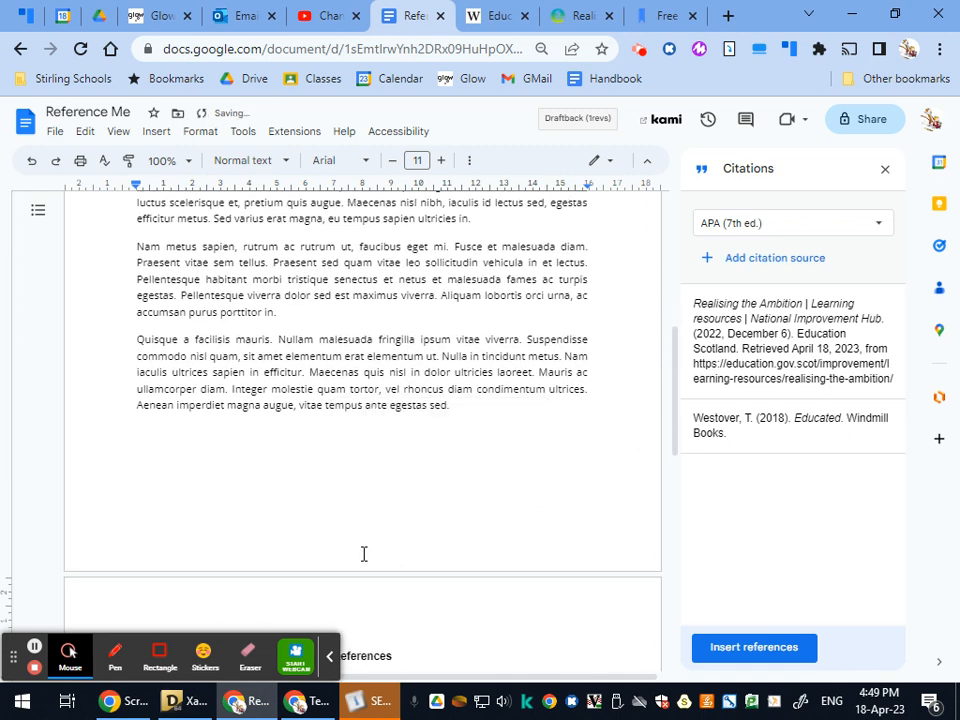
{"action": "scroll", "coordinate": [364, 554], "scroll_direction": "down", "scroll_amount": 5}
{"action": "scroll", "coordinate": [368, 252], "scroll_direction": "up", "scroll_amount": 2}
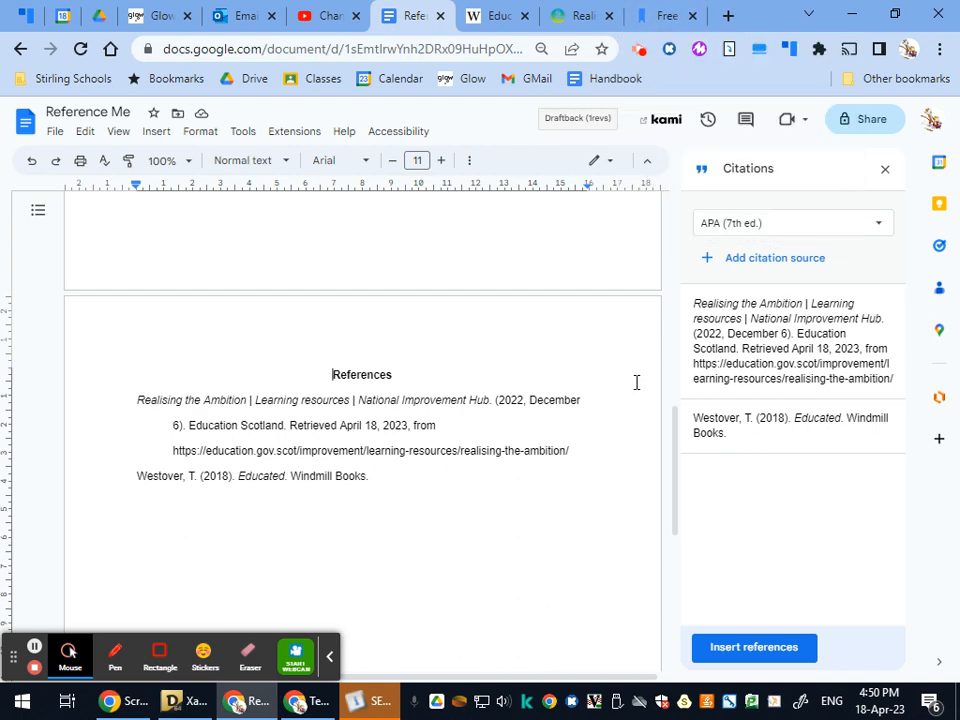
Check which citation styles the document's citations offer, without changing the APA style
{"action": "scroll", "coordinate": [560, 420], "scroll_direction": "up", "scroll_amount": 10}
{"action": "left_click", "coordinate": [805, 230]}
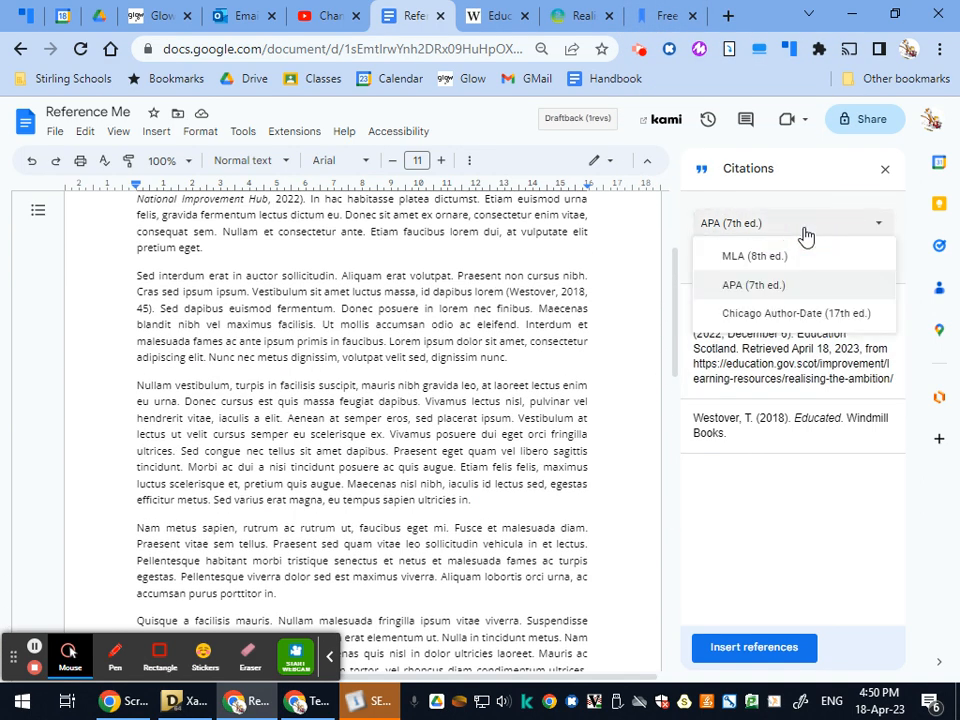
{"action": "left_click", "coordinate": [805, 232]}
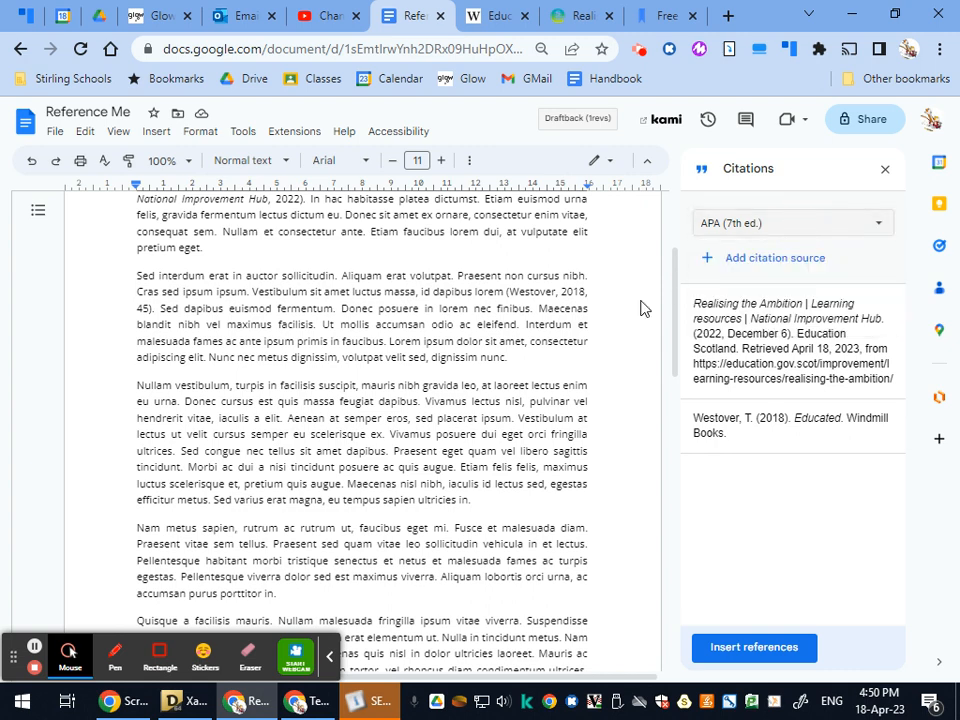
{"action": "scroll", "coordinate": [252, 439], "scroll_direction": "up", "scroll_amount": 3}
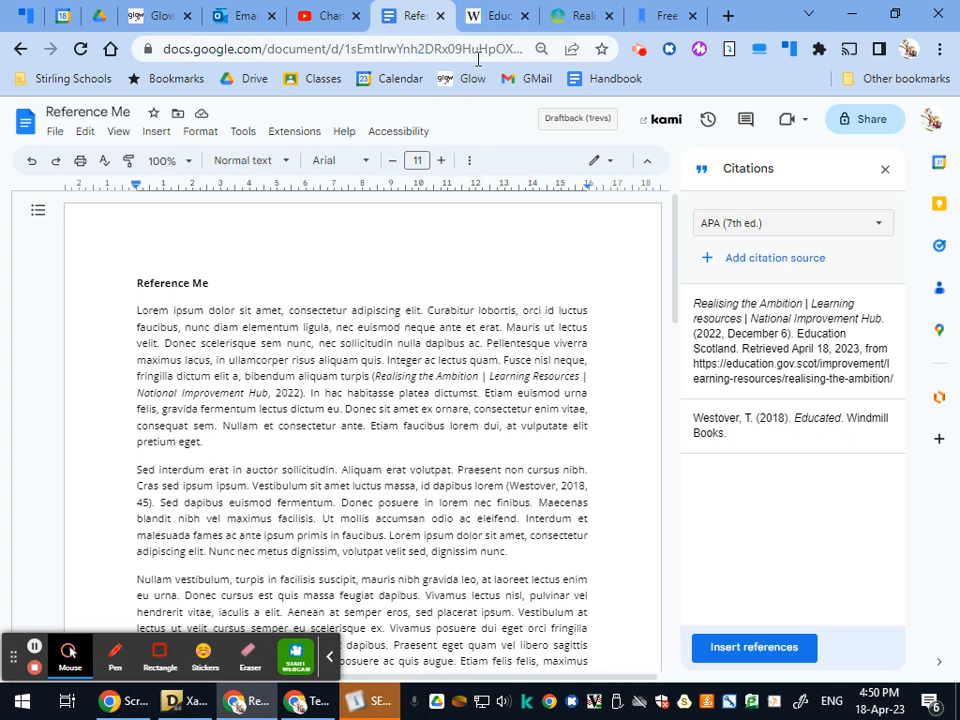
{"action": "left_click", "coordinate": [491, 16]}
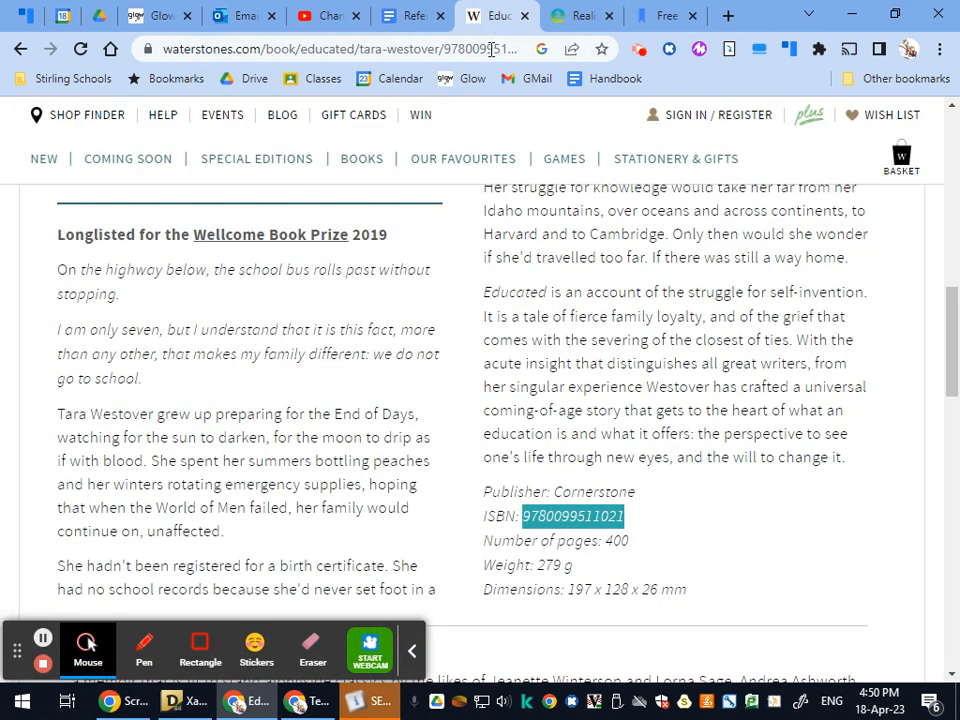
{"action": "right_click", "coordinate": [590, 512]}
{"action": "left_click", "coordinate": [640, 325]}
{"action": "scroll", "coordinate": [500, 450], "scroll_direction": "up", "scroll_amount": 10}
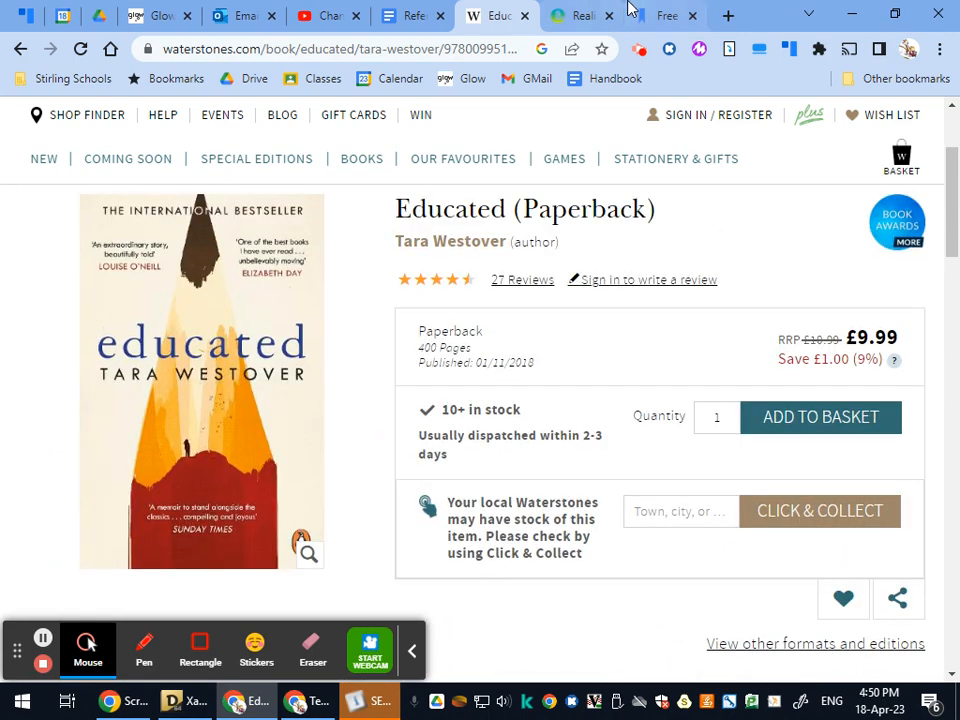
Switch to the MyBib Harvard referencing generator and examine its additional source types
{"action": "left_click", "coordinate": [647, 13]}
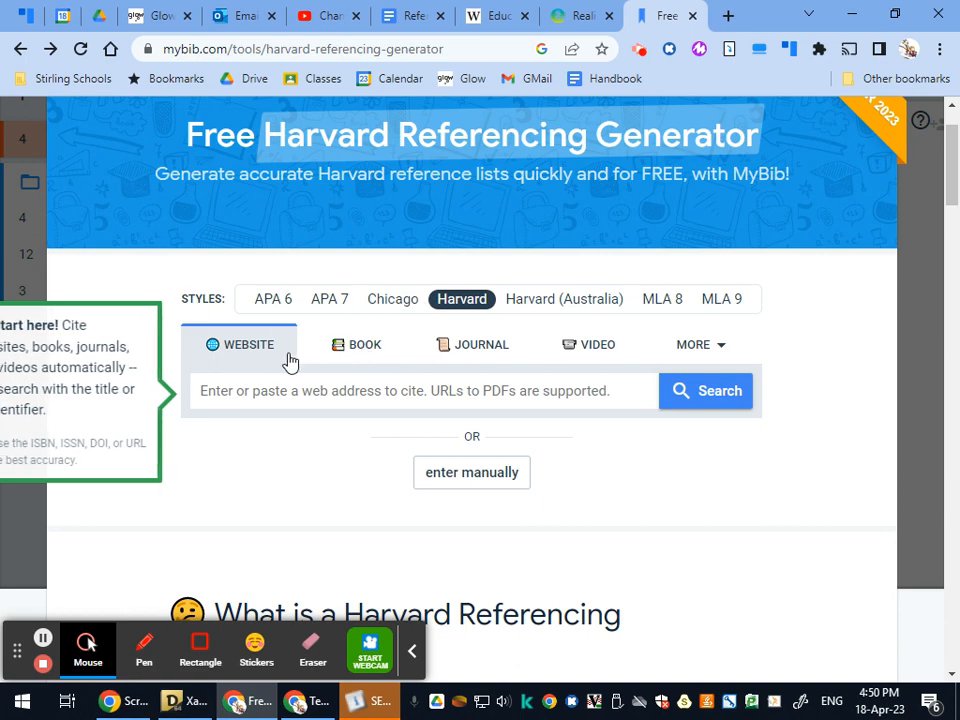
{"action": "left_click", "coordinate": [708, 345]}
{"action": "scroll", "coordinate": [525, 495], "scroll_direction": "down", "scroll_amount": 4}
{"action": "scroll", "coordinate": [525, 495], "scroll_direction": "up", "scroll_amount": 3}
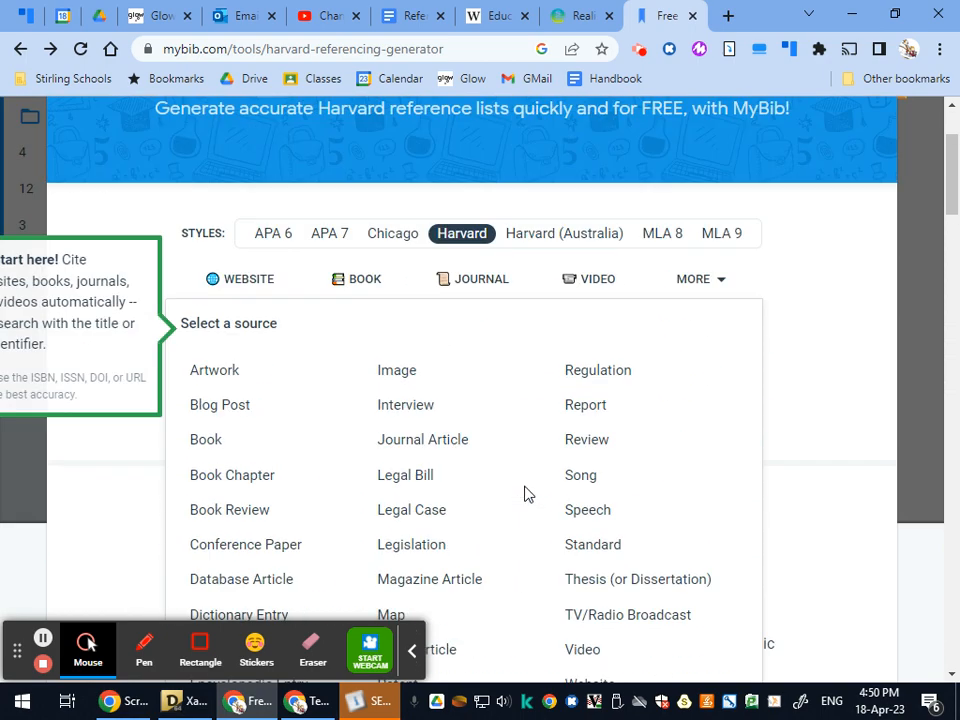
{"action": "scroll", "coordinate": [525, 495], "scroll_direction": "up", "scroll_amount": 1}
{"action": "left_click", "coordinate": [372, 347]}
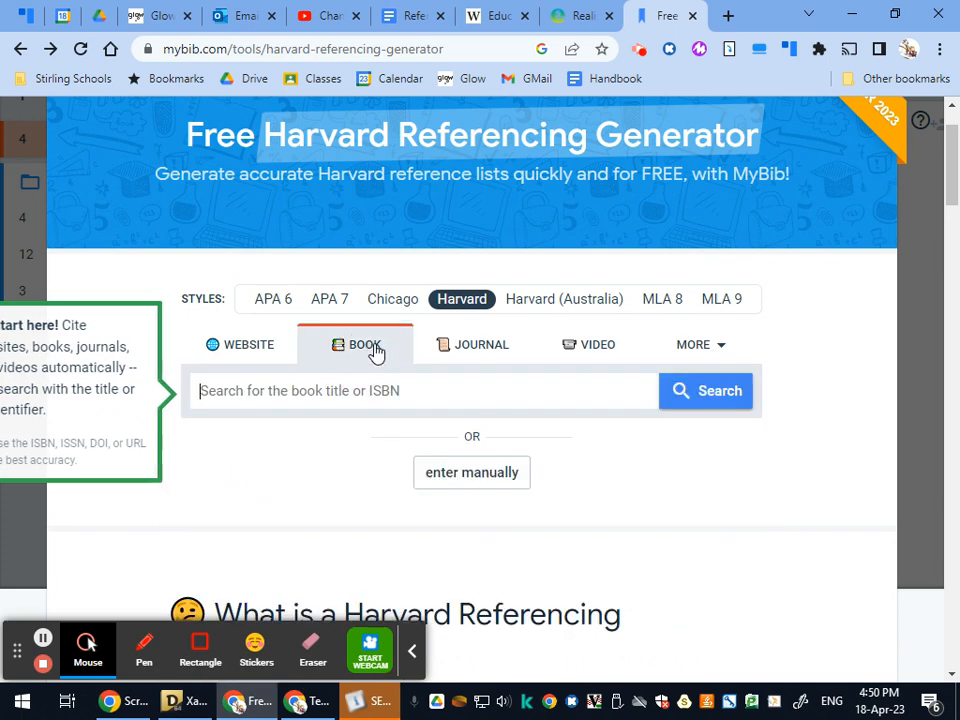
{"action": "left_click", "coordinate": [422, 391]}
{"action": "key", "text": "ctrl+v"}
{"action": "left_click", "coordinate": [709, 391]}
{"action": "scroll", "coordinate": [500, 430], "scroll_direction": "down", "scroll_amount": 1}
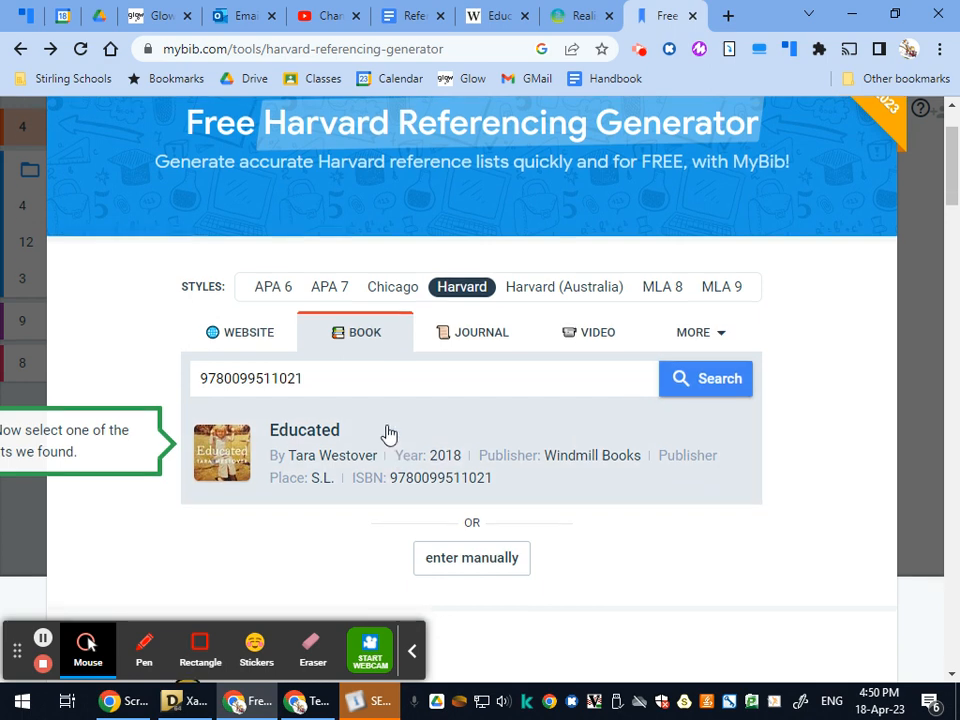
{"action": "scroll", "coordinate": [389, 434], "scroll_direction": "down", "scroll_amount": 2}
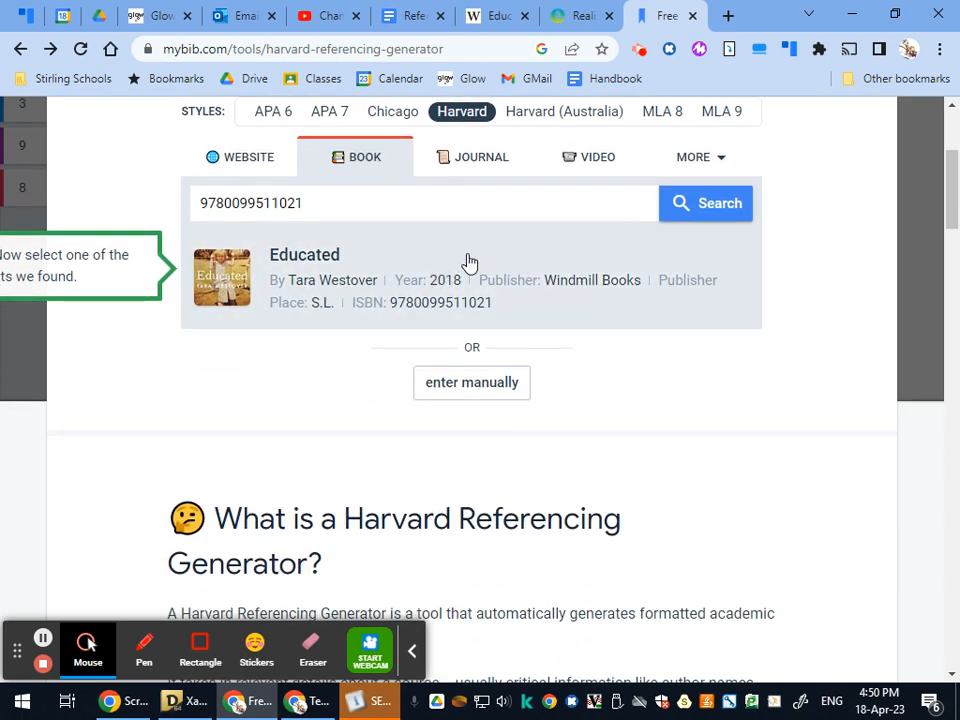
Generate the Harvard reference for the found book Educated and save it to the MyBib project
{"action": "left_click", "coordinate": [470, 262]}
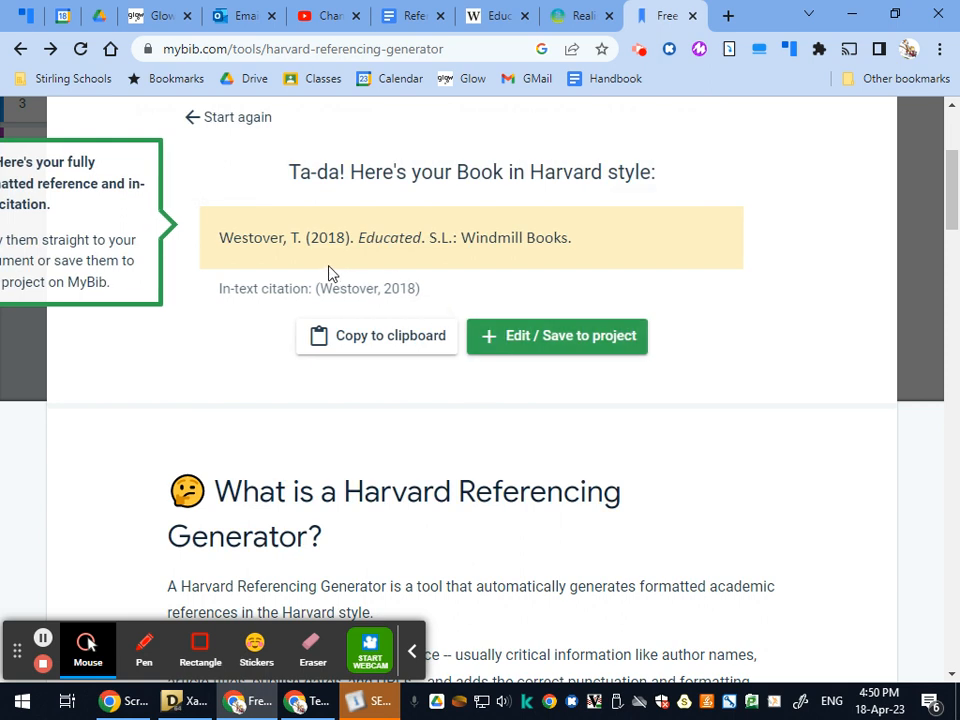
{"action": "left_click", "coordinate": [517, 338]}
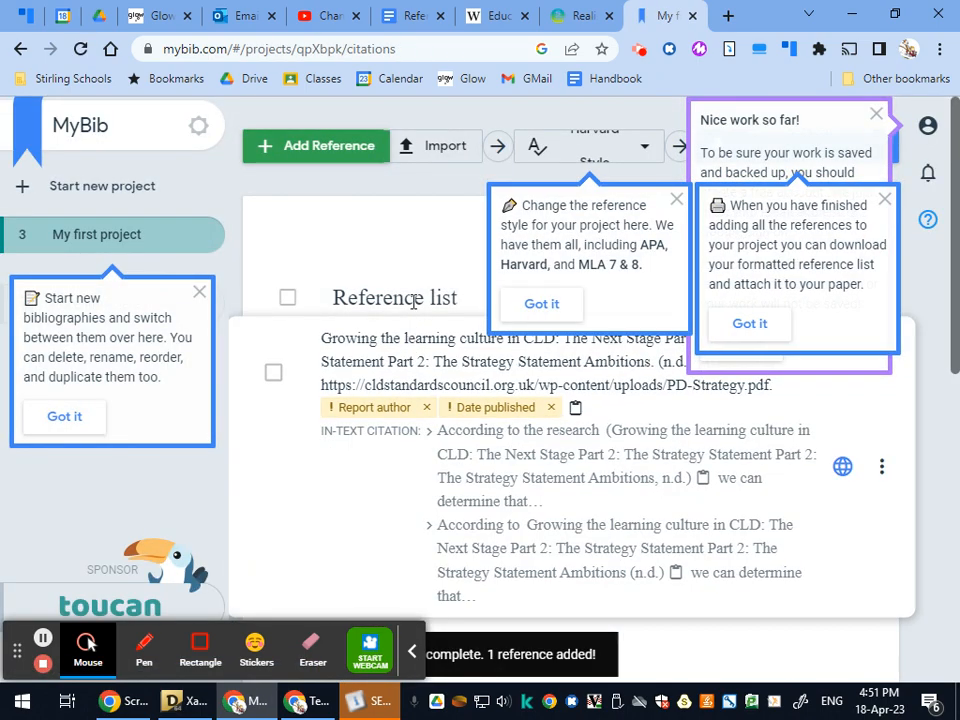
{"action": "mouse_move", "coordinate": [389, 371]}
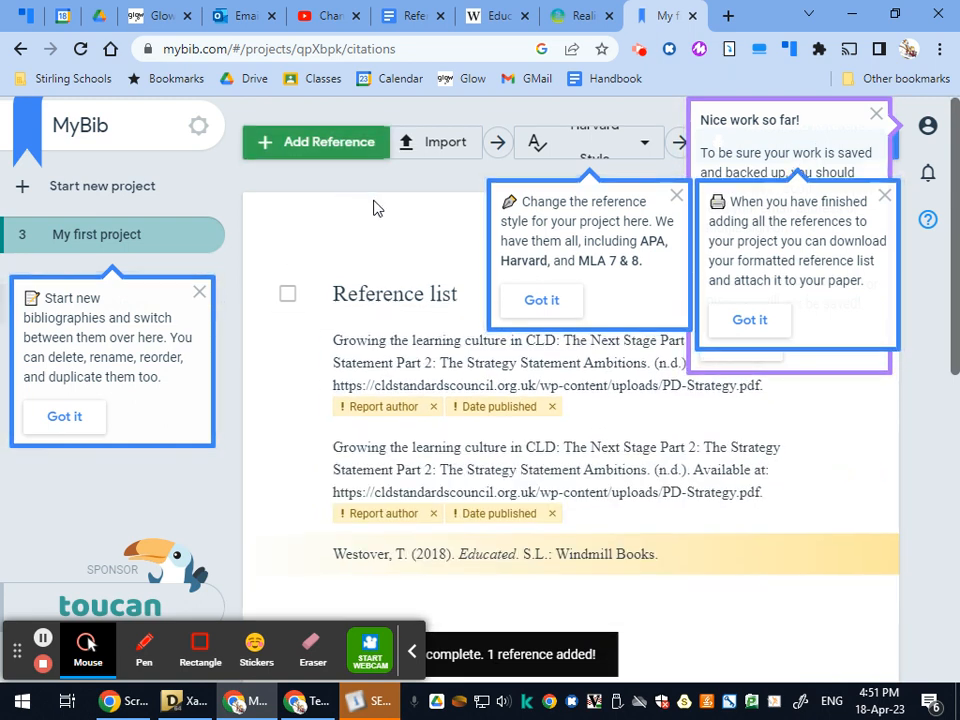
{"action": "scroll", "coordinate": [600, 200], "scroll_direction": "down", "scroll_amount": 1}
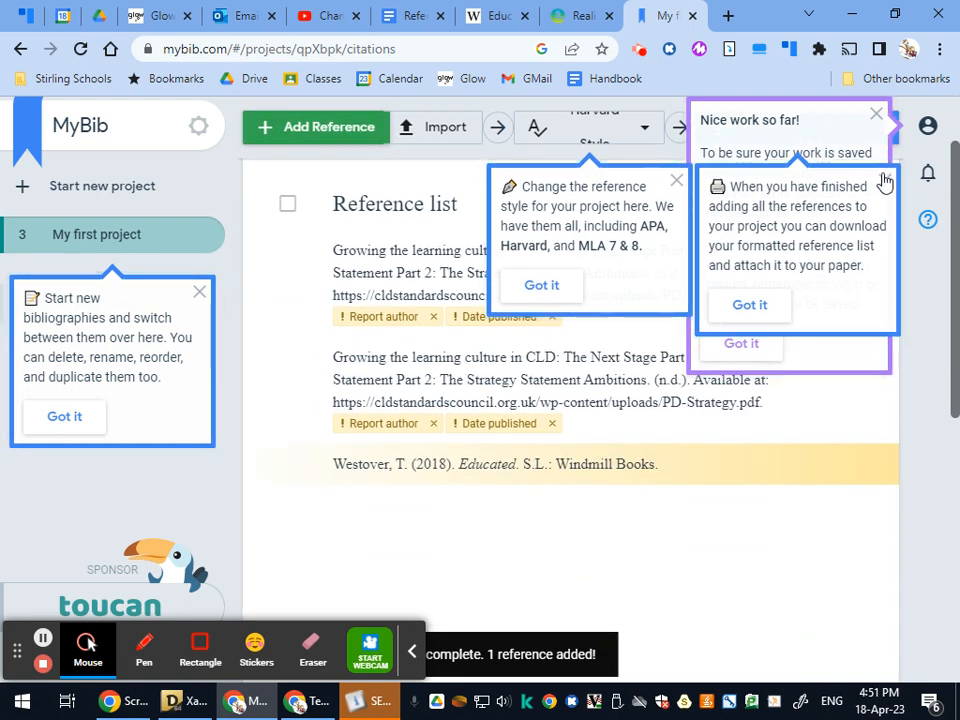
Dismiss the four help tips covering the MyBib project and view the first reference's in-text citation options
{"action": "left_click", "coordinate": [884, 181]}
{"action": "left_click", "coordinate": [877, 114]}
{"action": "left_click", "coordinate": [677, 180]}
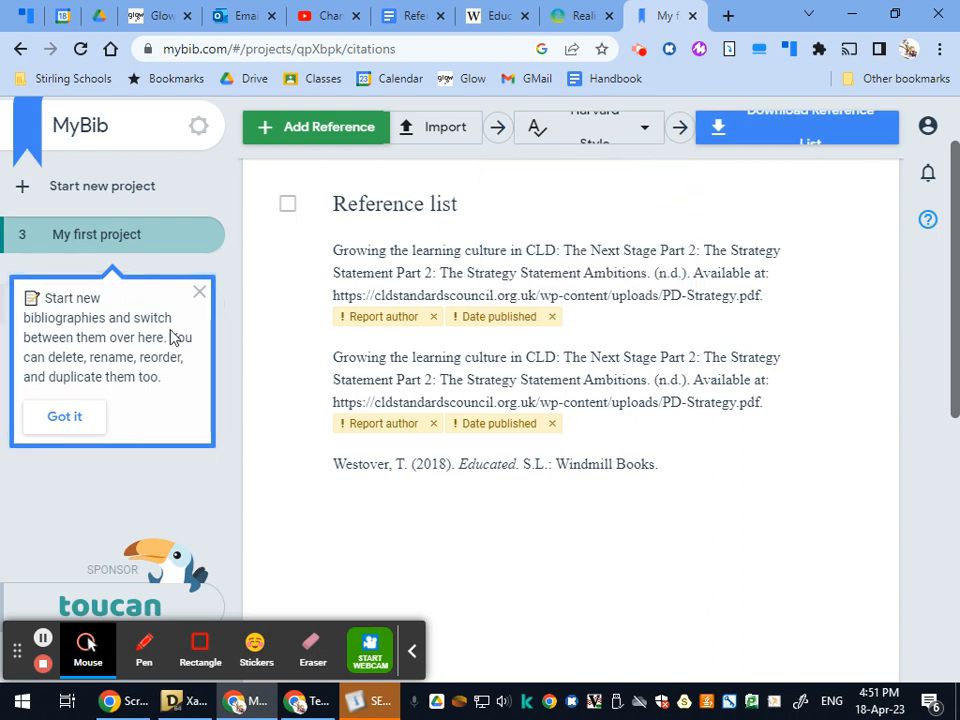
{"action": "left_click", "coordinate": [199, 291]}
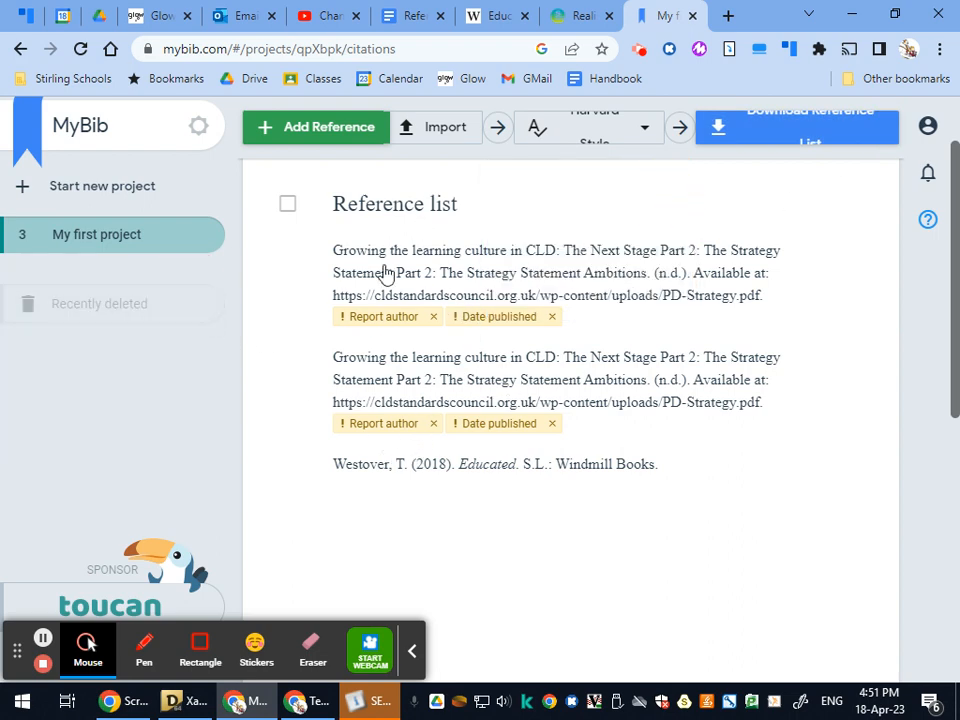
{"action": "mouse_move", "coordinate": [433, 268]}
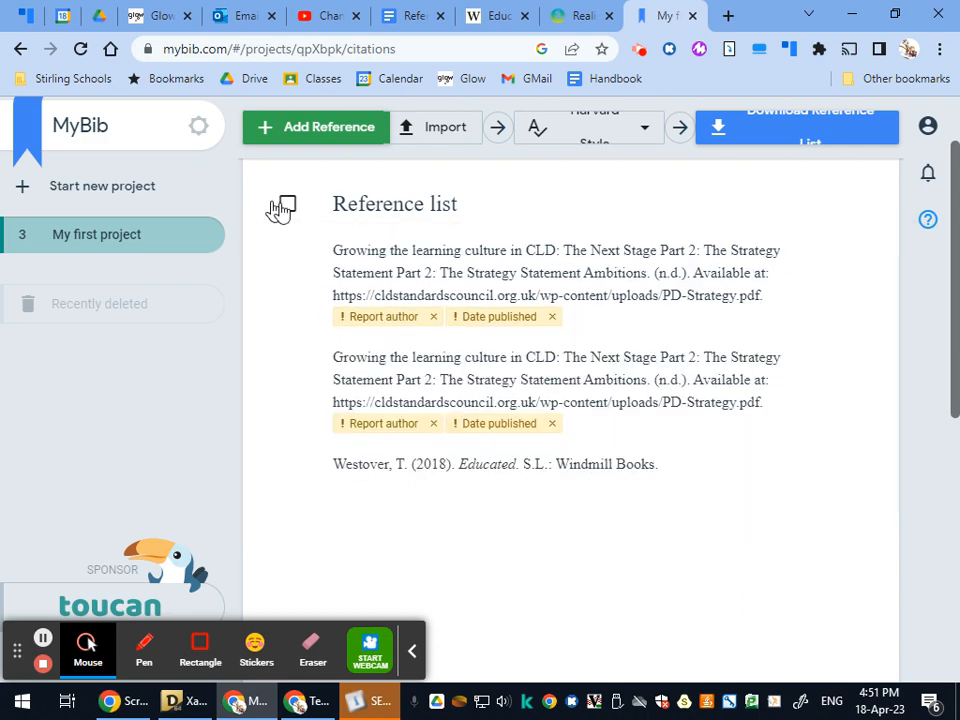
{"action": "mouse_move", "coordinate": [352, 311]}
{"action": "scroll", "coordinate": [806, 165], "scroll_direction": "up", "scroll_amount": 2}
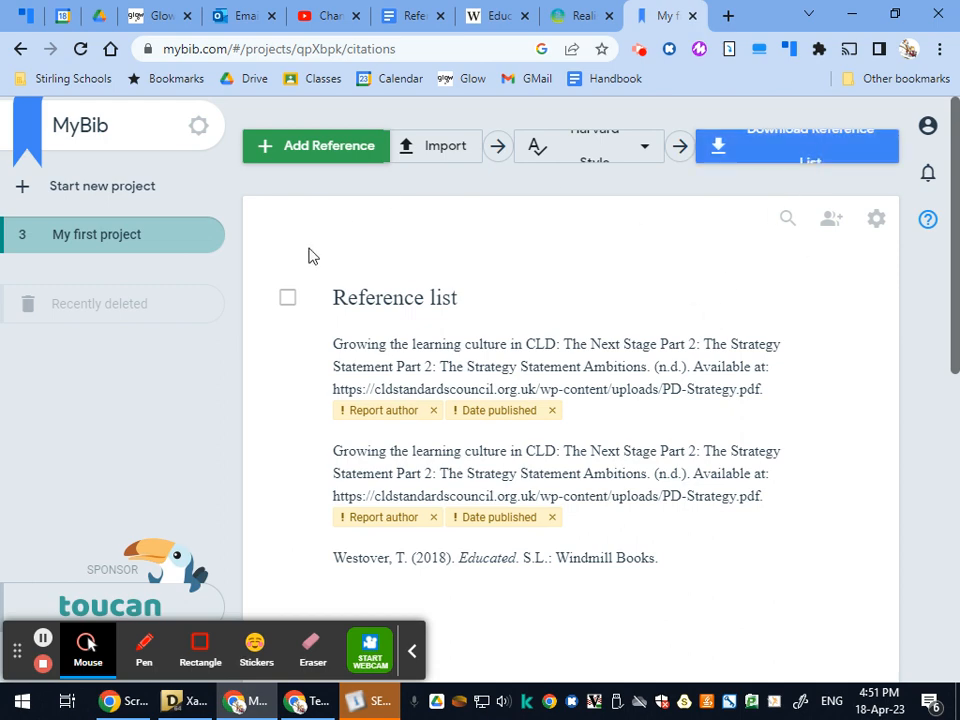
{"action": "mouse_move", "coordinate": [328, 334]}
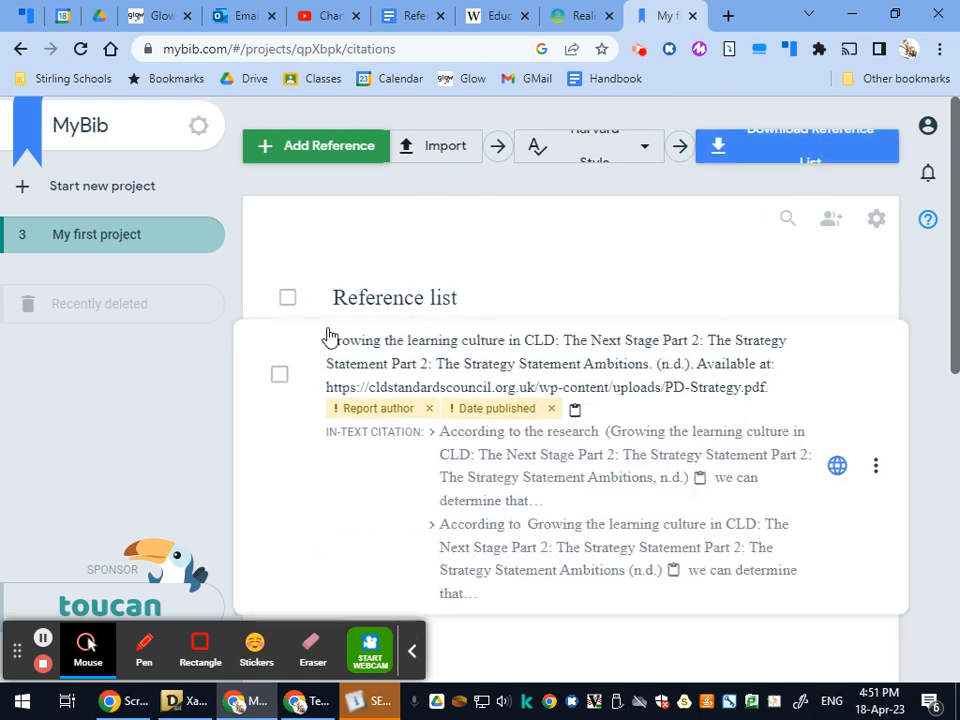